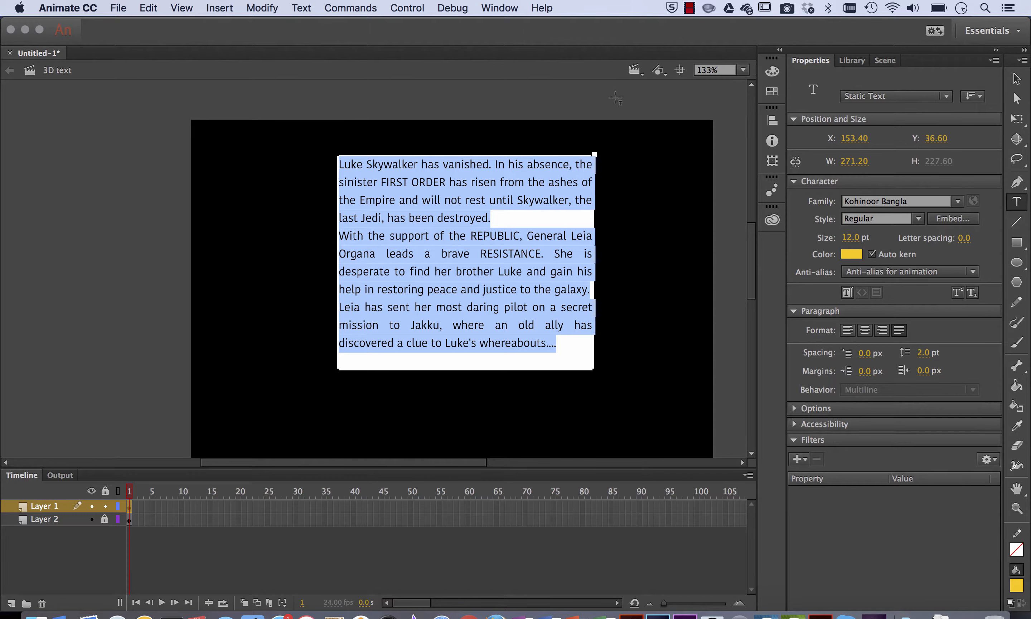
Convert the yellow text block to a movie clip symbol named "star wars text" and move it down to Y 90.15.
click(1017, 78)
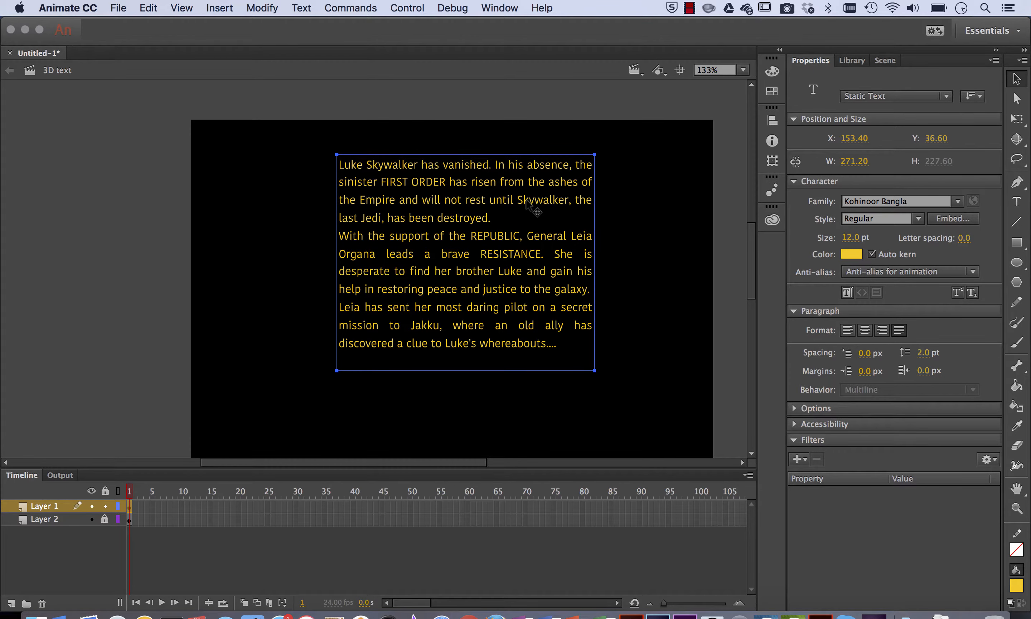
click(271, 10)
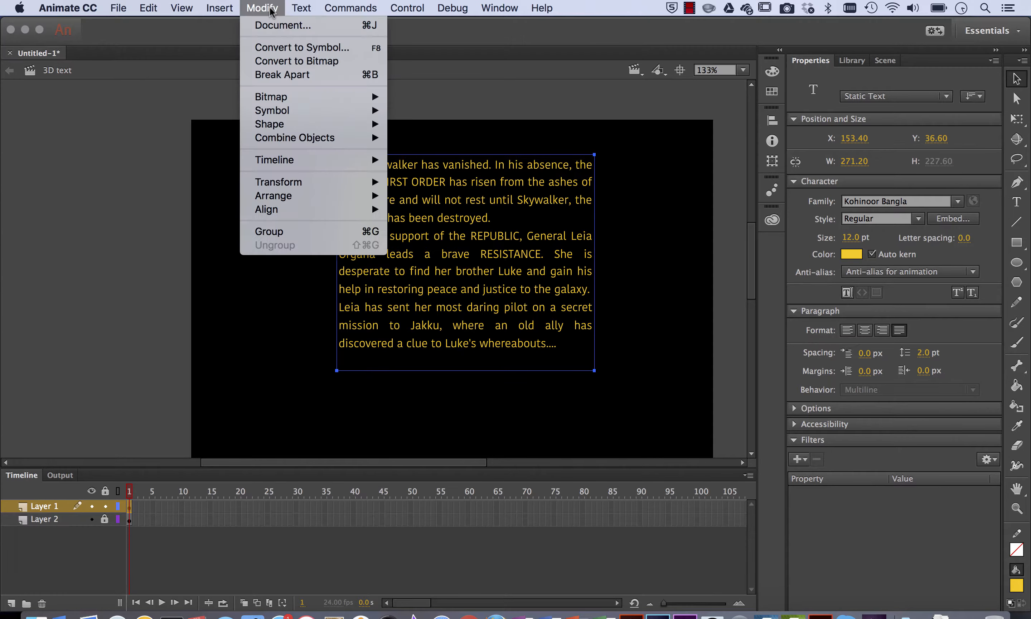
click(284, 48)
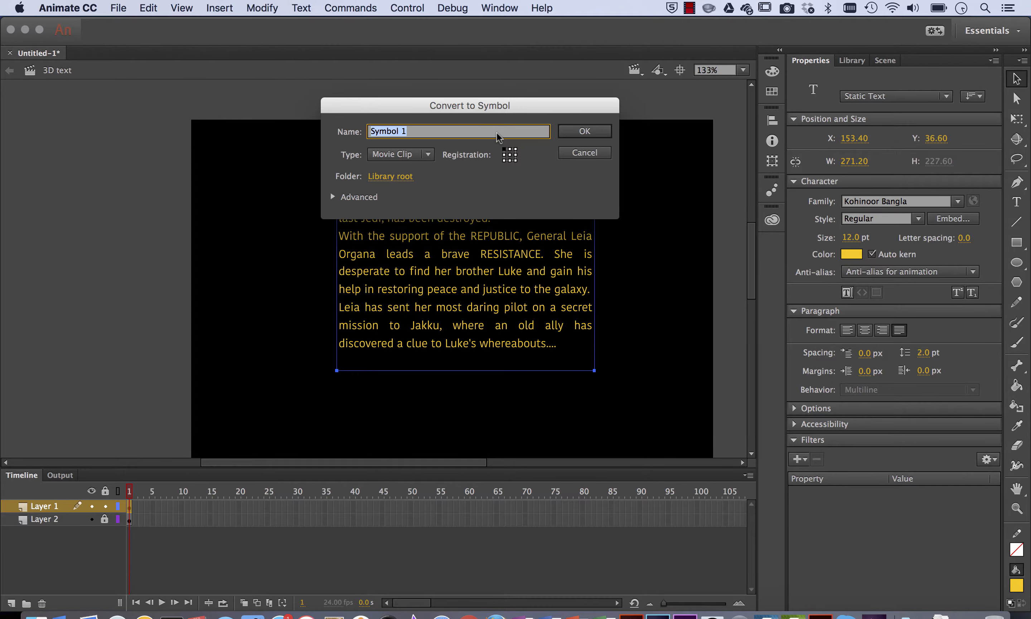
text(star wars text)
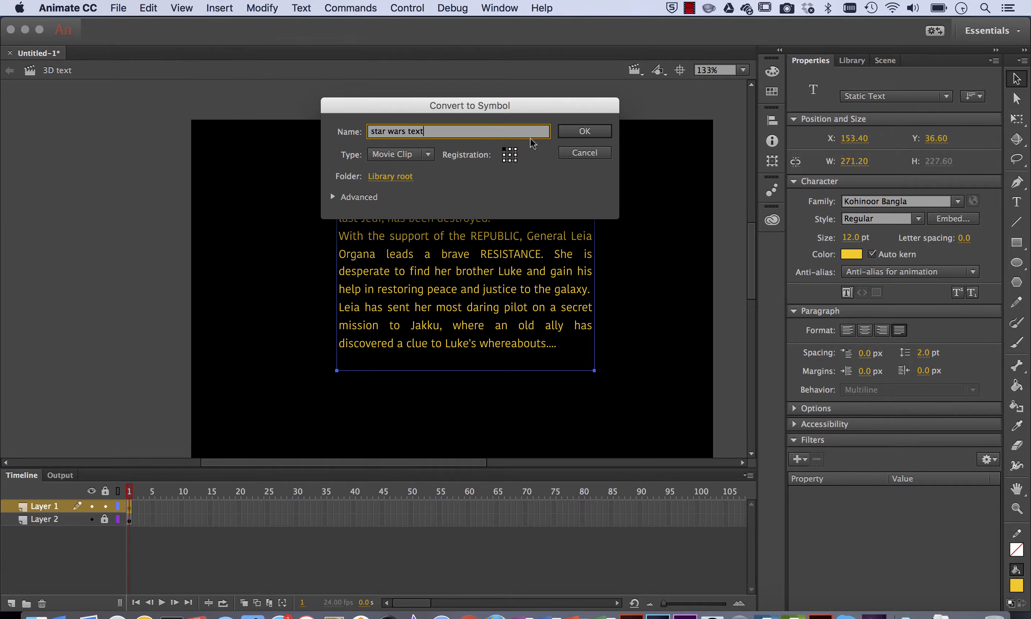
click(585, 132)
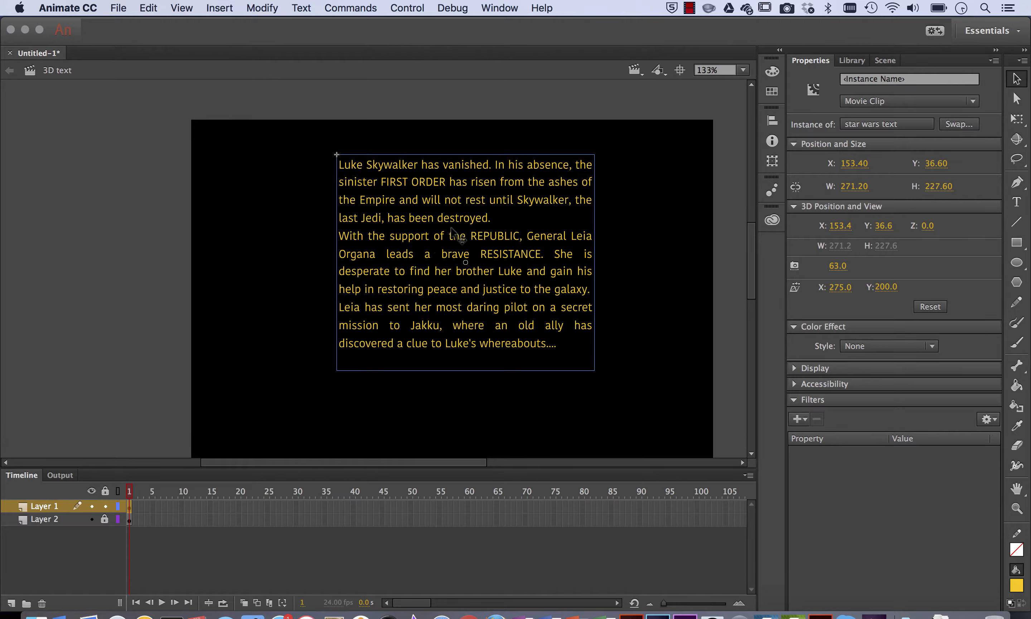
drag(459, 198, 458, 251)
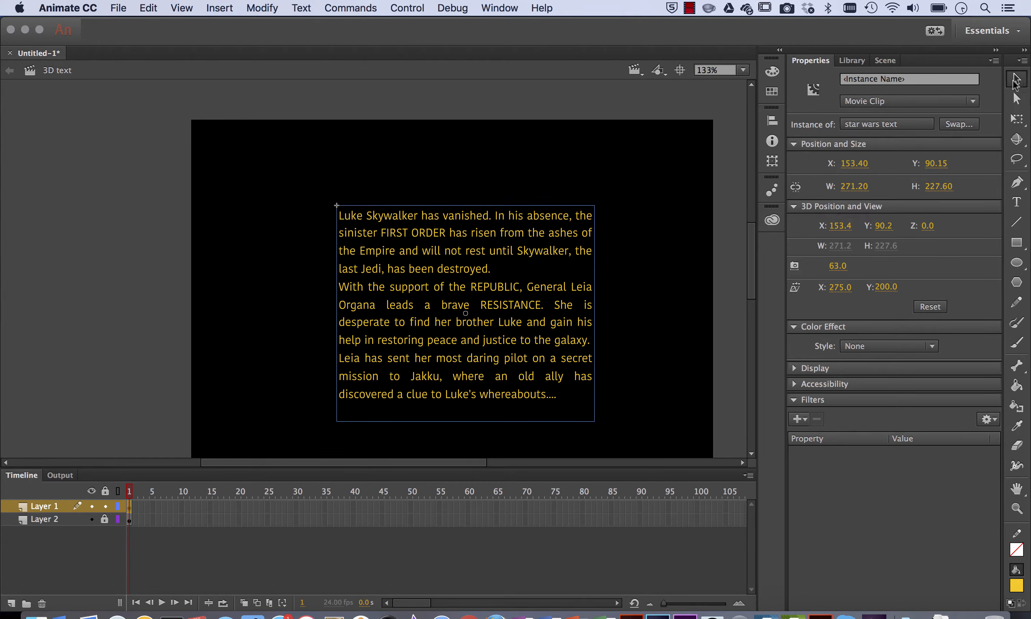
Tilt the text clip backward about its X axis with the 3D Rotation tool until its 3D position is about Y 161.3, Z 105.5.
click(1016, 139)
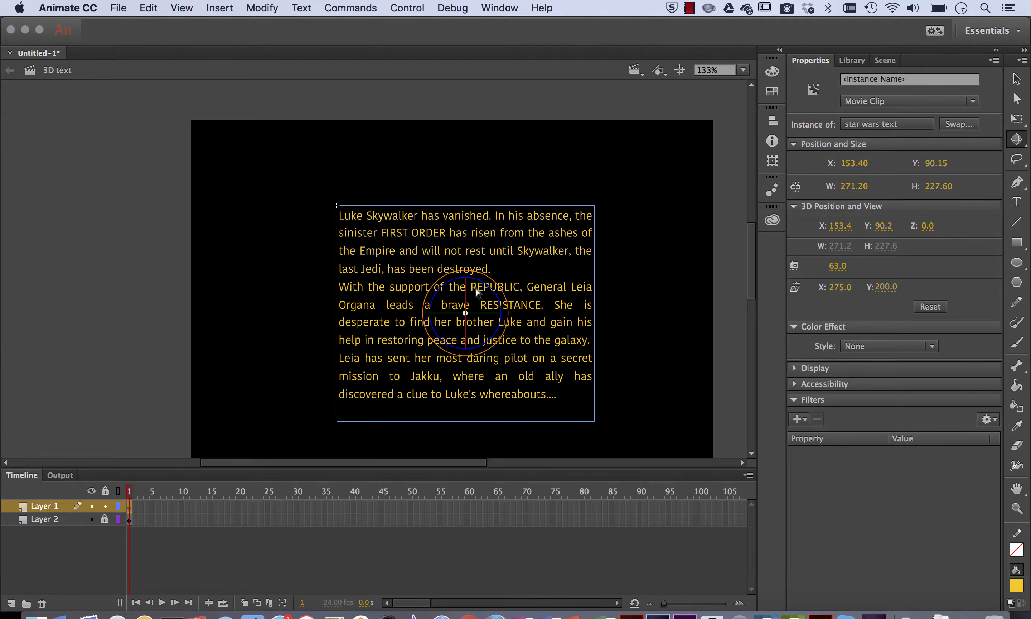
drag(469, 286, 486, 272)
key(super+z)
key(super+z)
drag(466, 288, 447, 293)
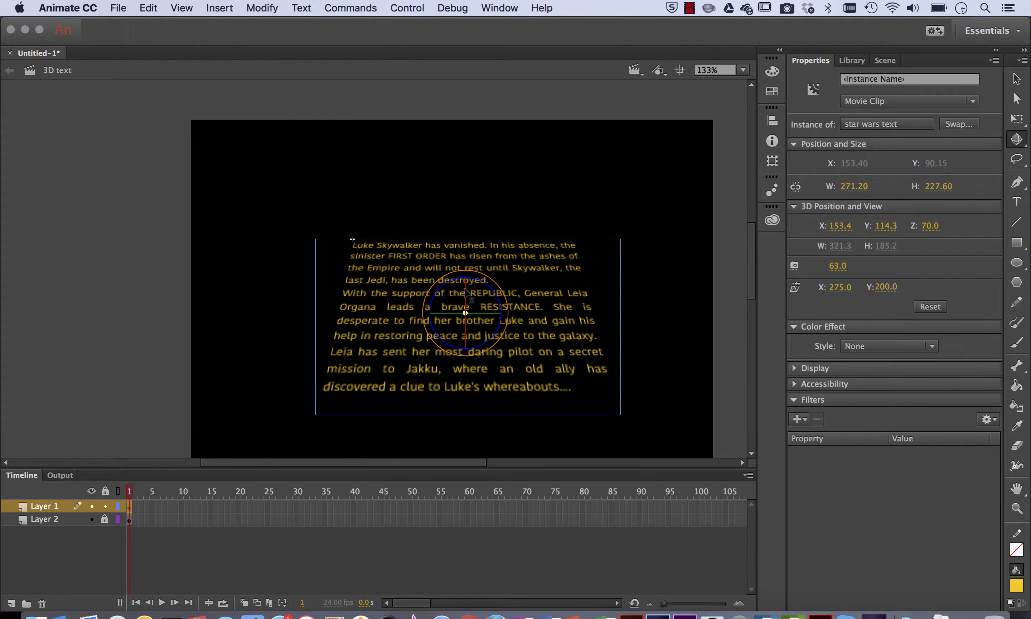
mouse_move(465, 287)
mouse_down()
mouse_move(450, 293)
mouse_move(461, 297)
mouse_up()
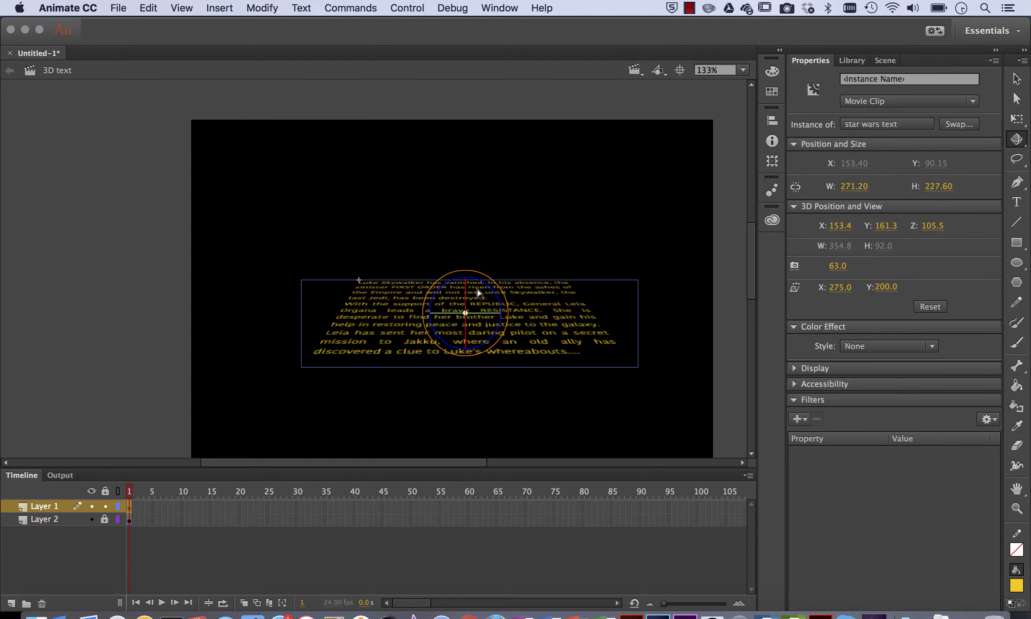
Nudge the tilted text clip upward to a 3D position of Y 116.3.
key(shift+Up)
key(shift+Up)
key(shift+Up)
key(shift+Up)
key(shift+Up)
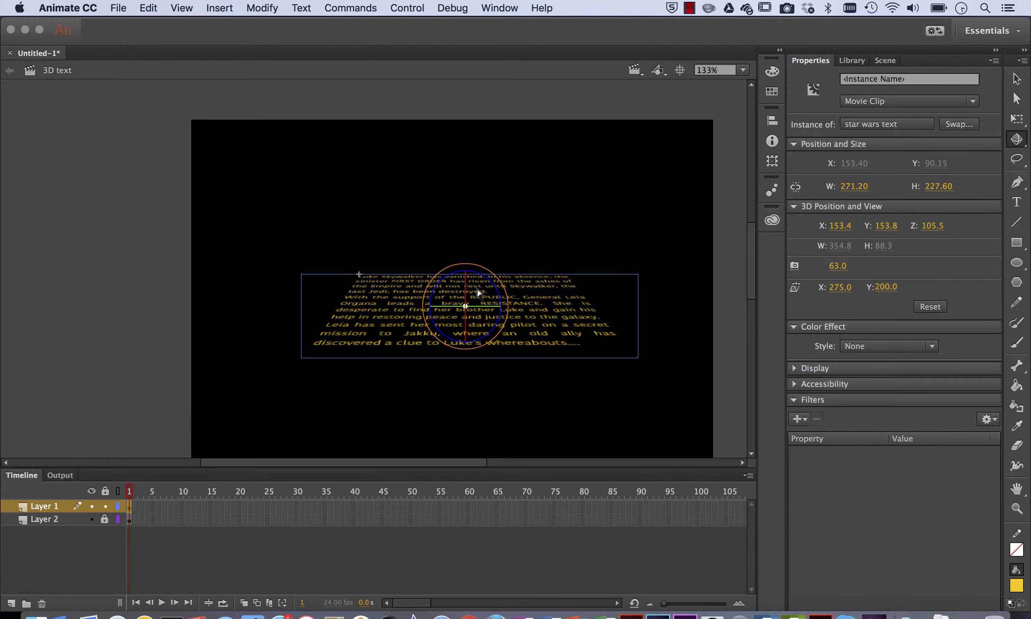
key(shift+Up)
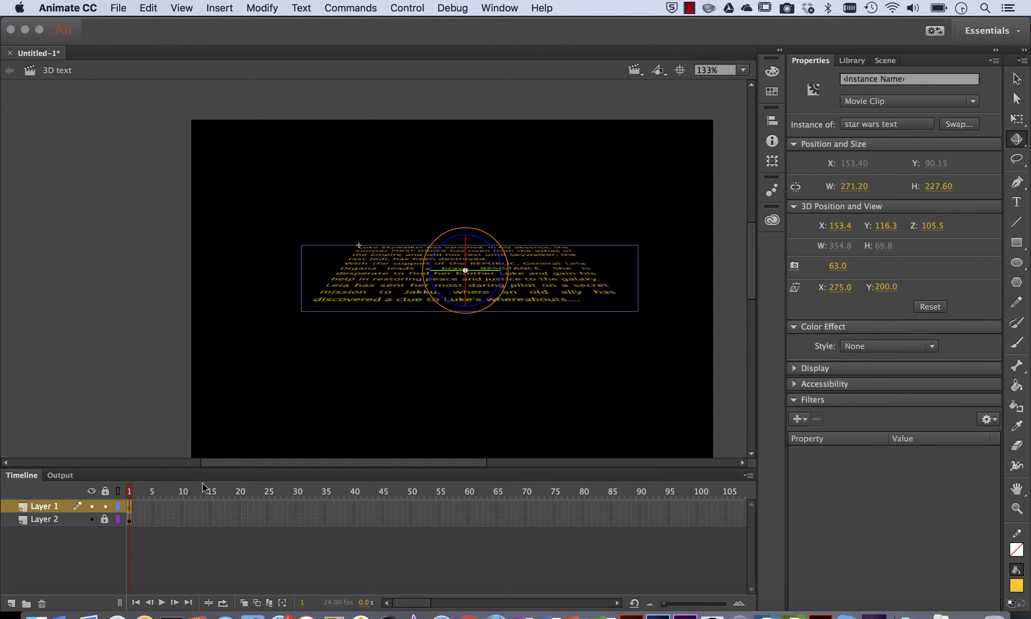
Extend both Layer 1 and Layer 2 to frame 100 by inserting frames.
click(697, 506)
shift+click(695, 522)
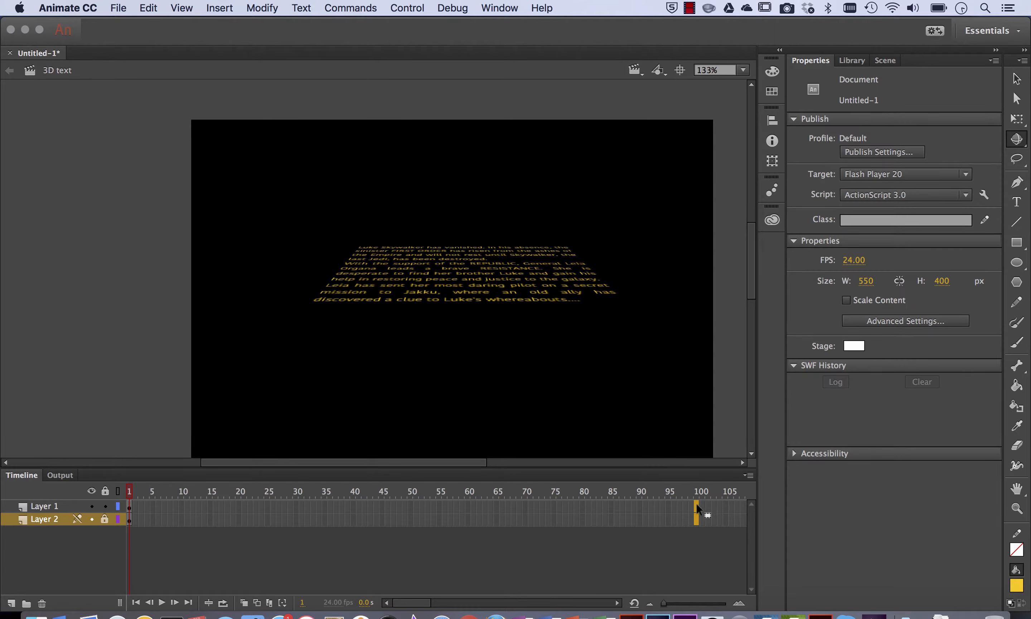
right_click(696, 504)
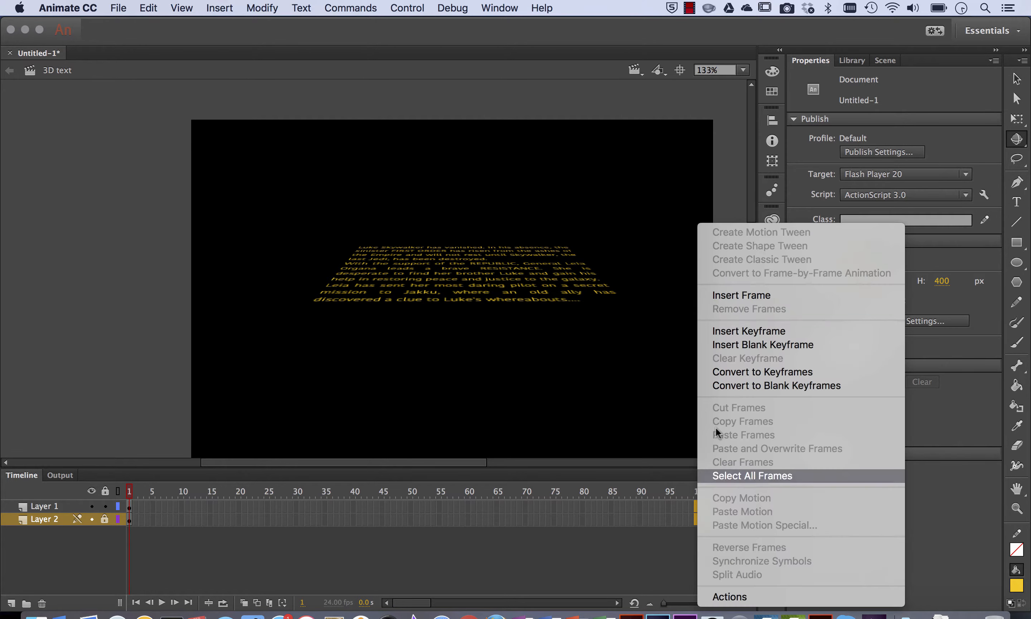
click(767, 297)
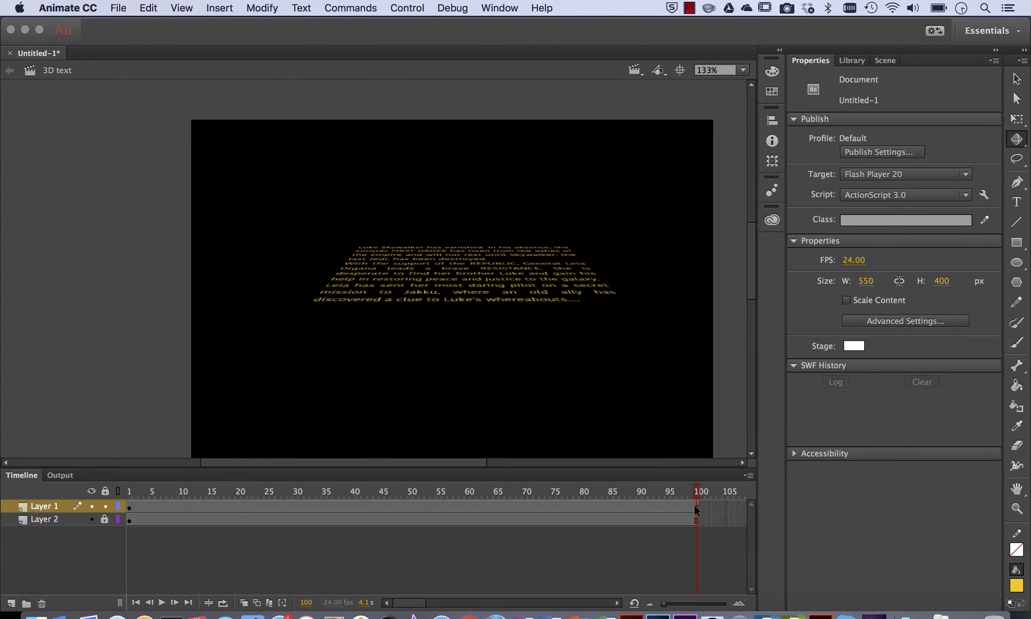
Create a motion tween on Layer 1 across the text clip's frames.
click(130, 506)
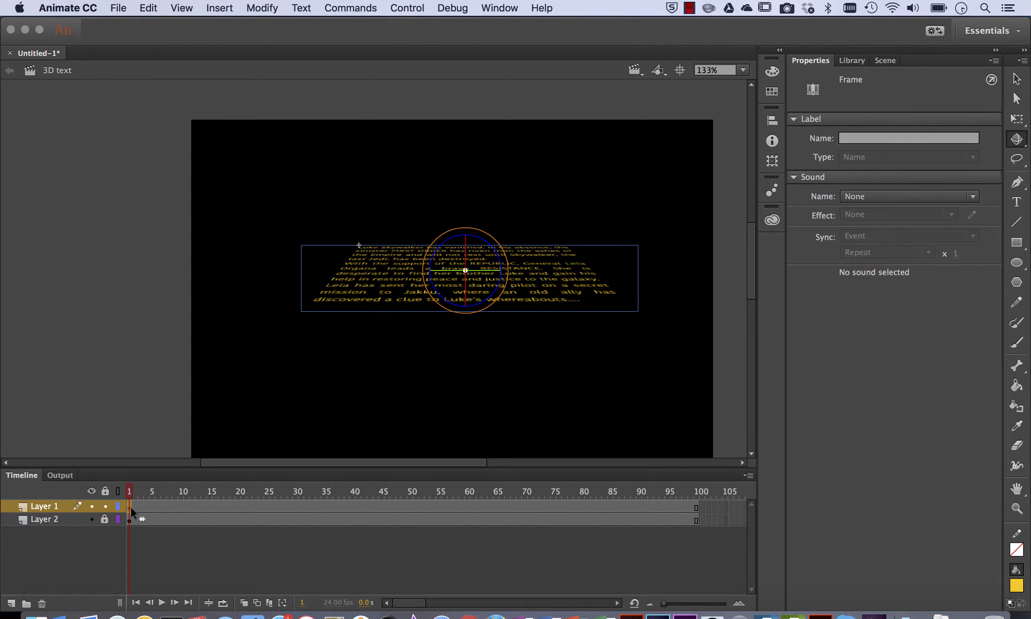
right_click(163, 508)
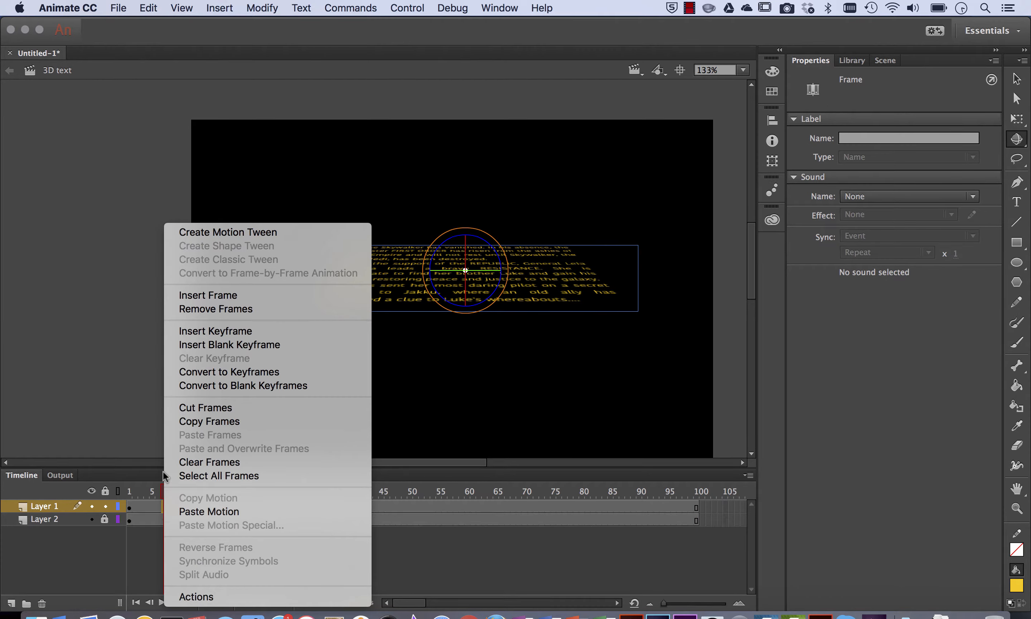
click(232, 233)
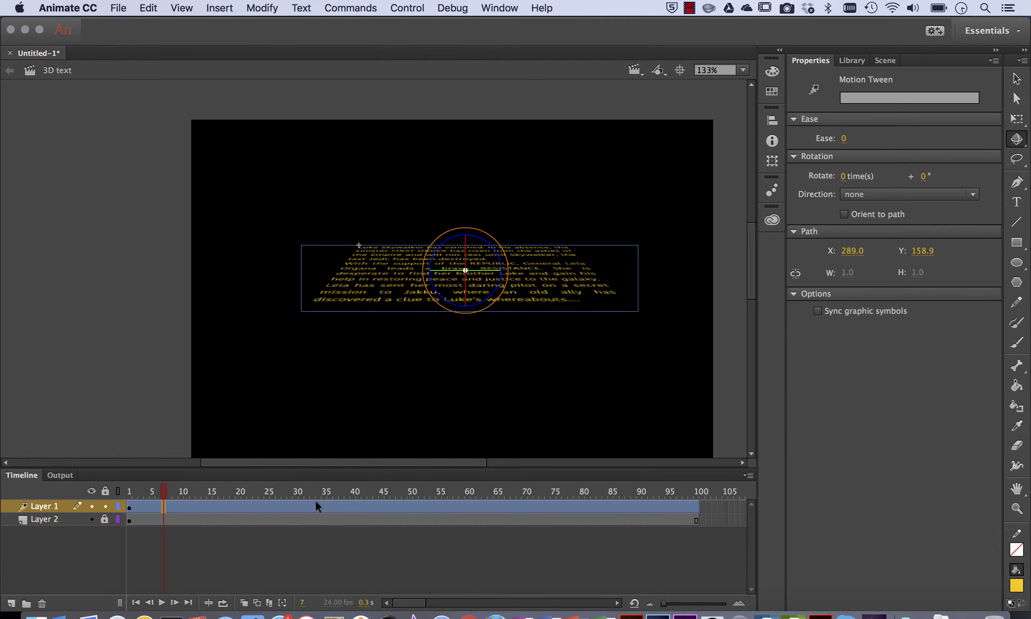
At frame 1, bring the text clip forward and lower it to a 3D position of X 141, Y 273, Z -178.2.
drag(163, 494, 125, 495)
click(543, 270)
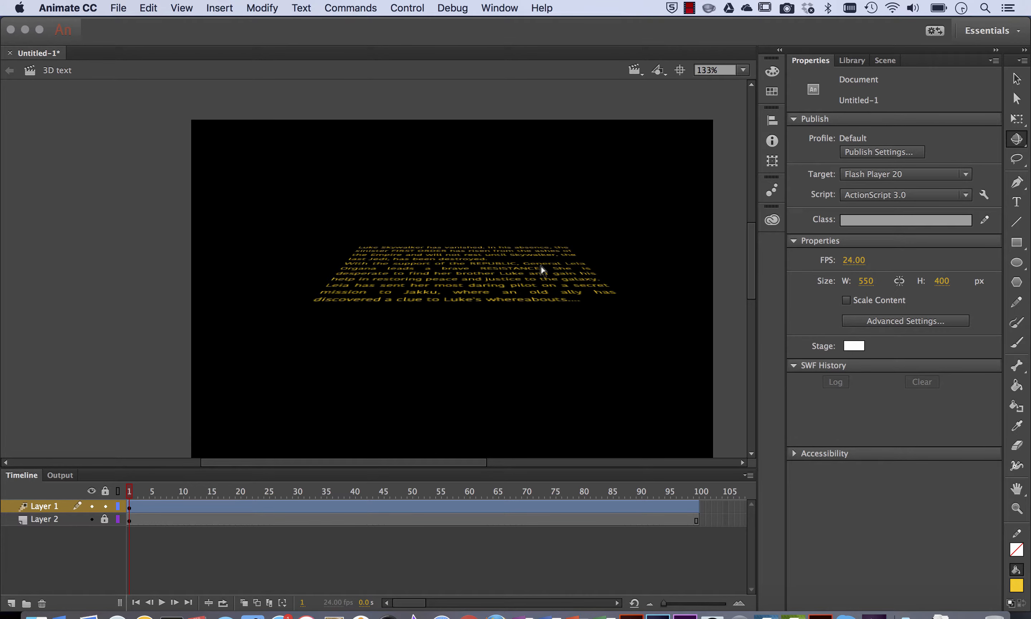
key(v)
click(1016, 140)
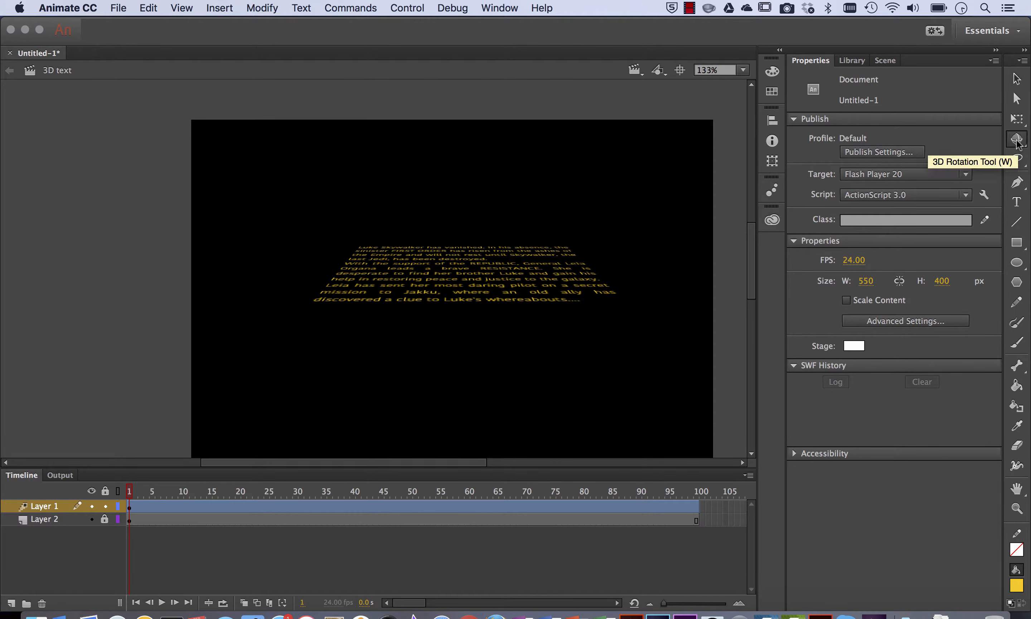
click(506, 273)
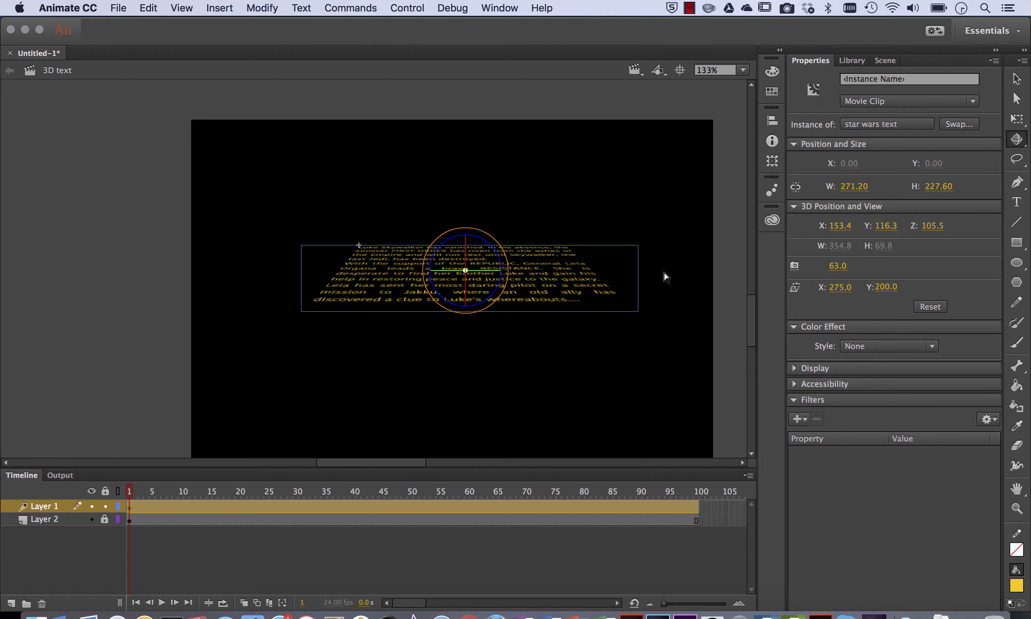
drag(931, 226, 803, 223)
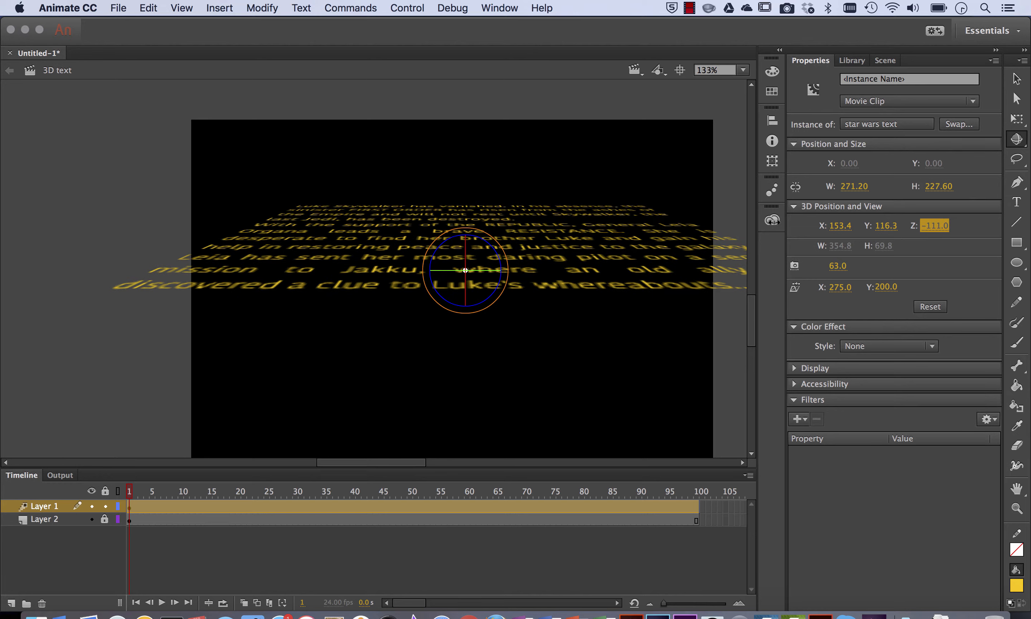
drag(803, 223, 954, 265)
drag(886, 228, 797, 234)
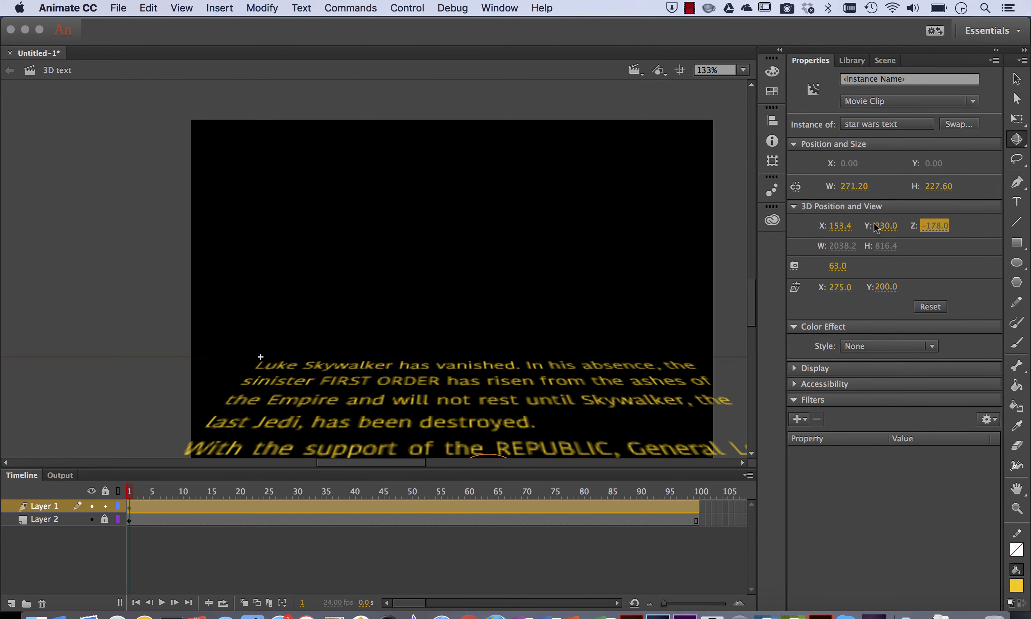
drag(875, 228, 833, 227)
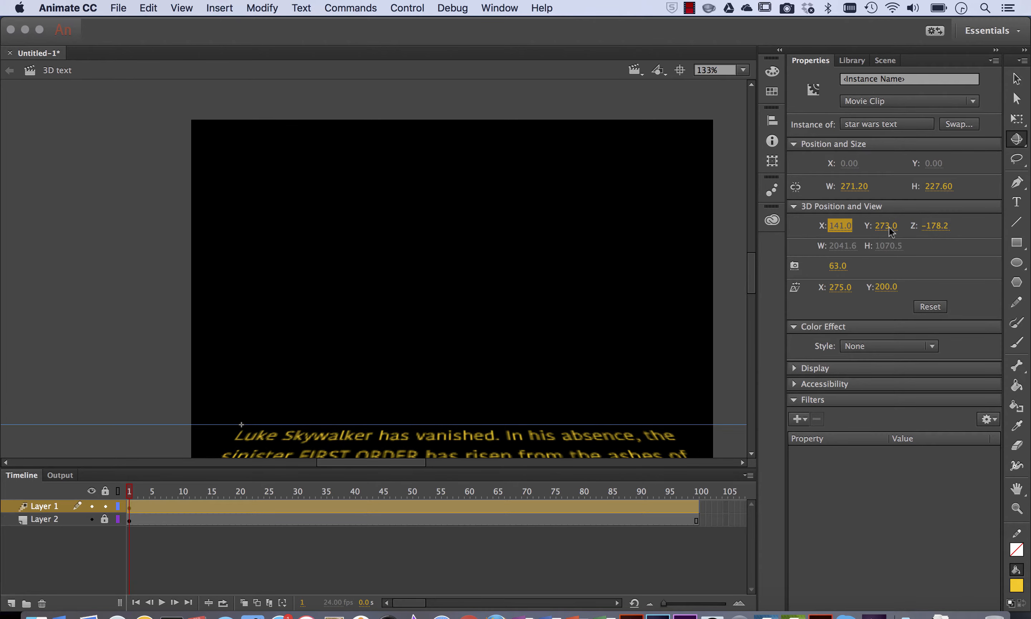
Readjust the text clip's 3D position at frame 1 to Y 338, Z -178.1, placing it entirely below the stage.
click(743, 70)
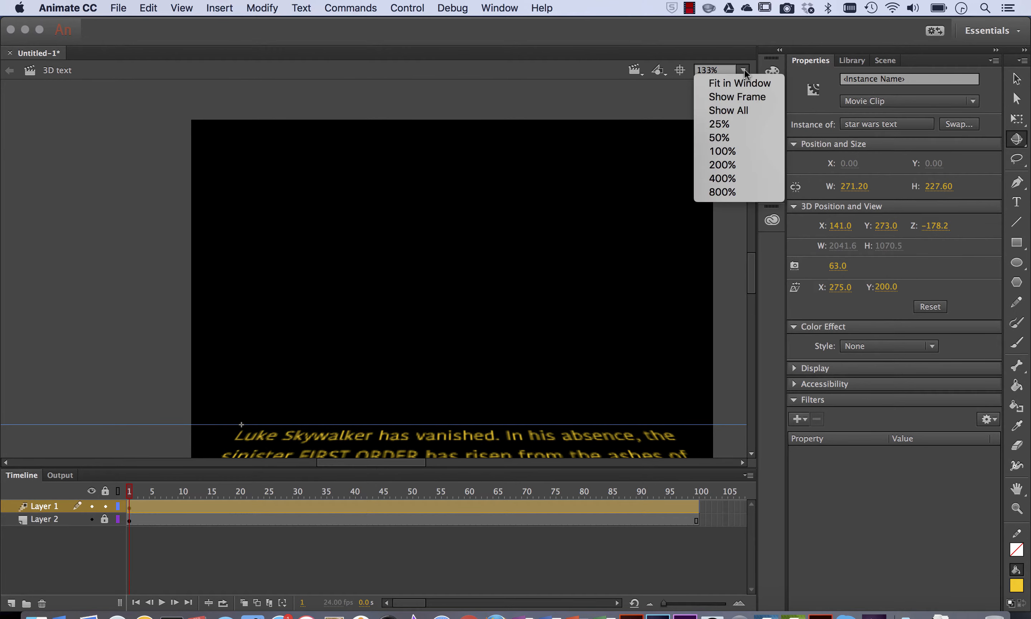
click(733, 137)
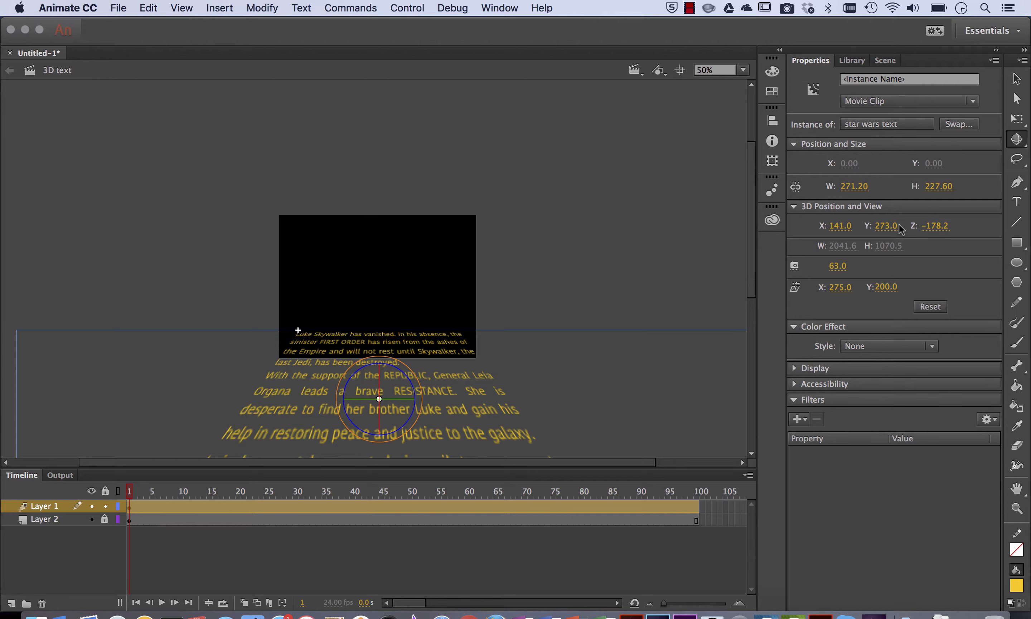
drag(933, 225, 903, 237)
mouse_move(892, 237)
mouse_down()
mouse_move(915, 237)
mouse_move(879, 226)
mouse_up()
drag(941, 227, 924, 231)
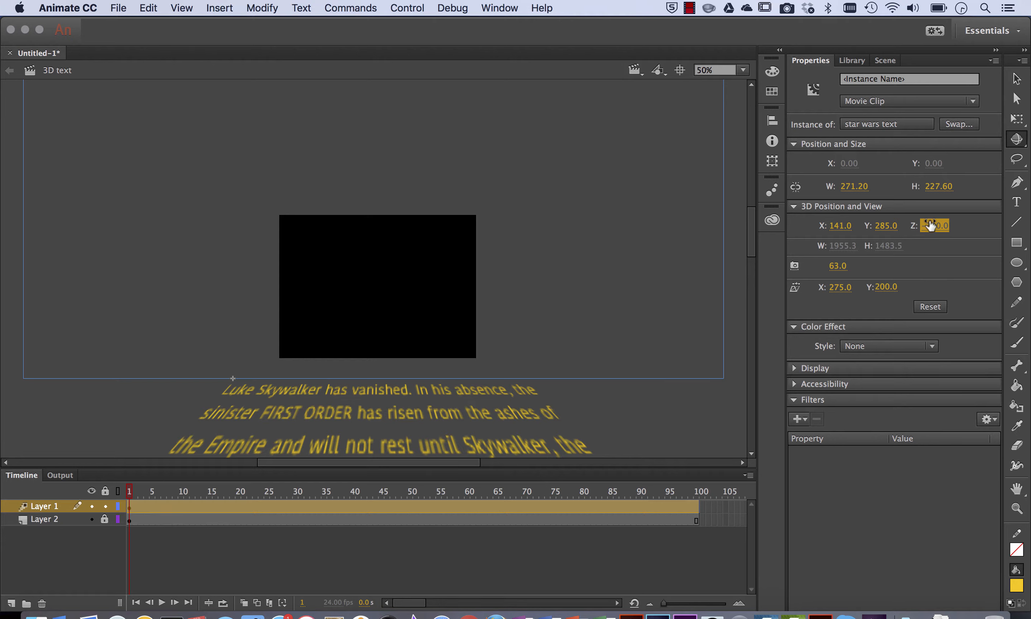
drag(927, 228, 1025, 263)
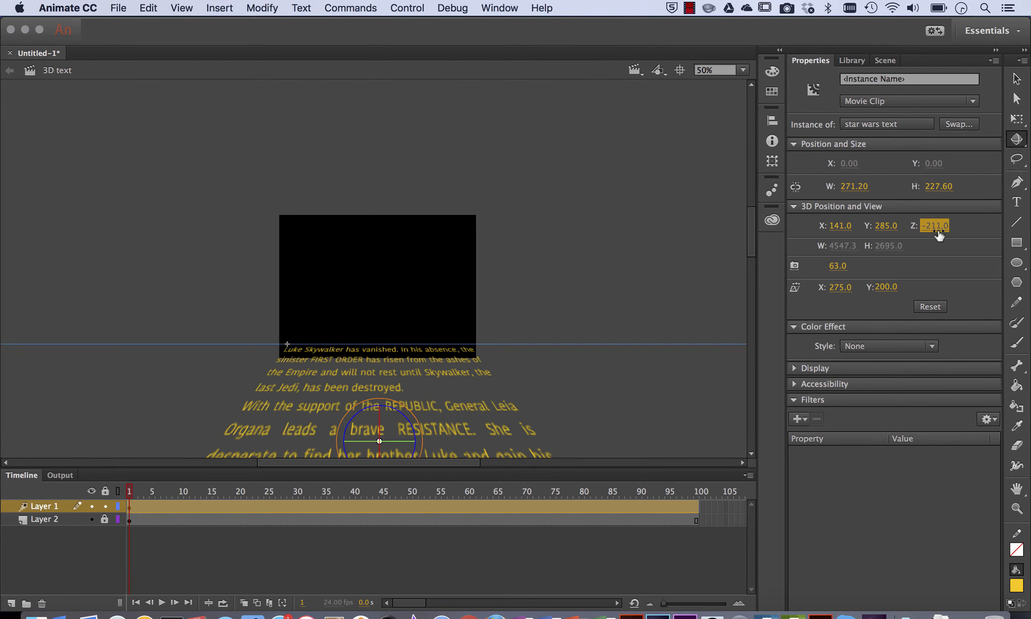
drag(937, 233, 1026, 249)
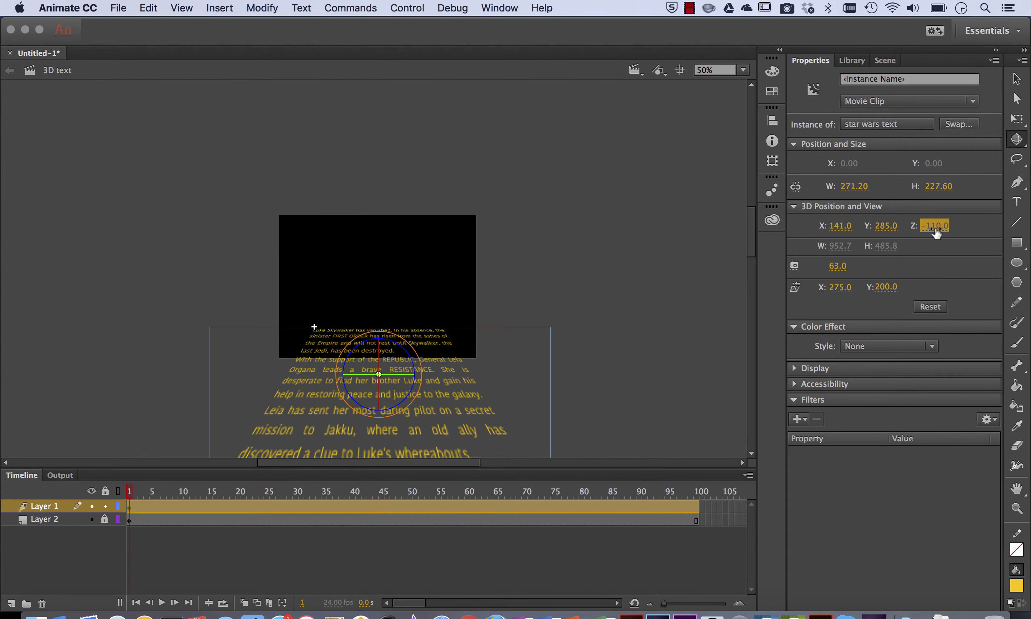
drag(936, 234, 994, 232)
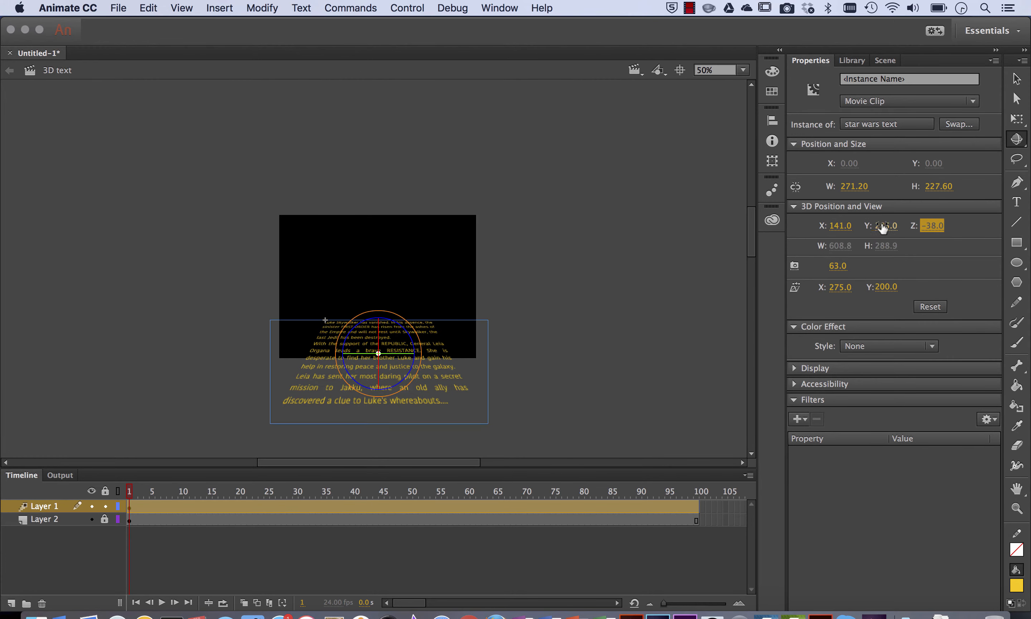
drag(881, 225, 869, 226)
drag(932, 228, 856, 228)
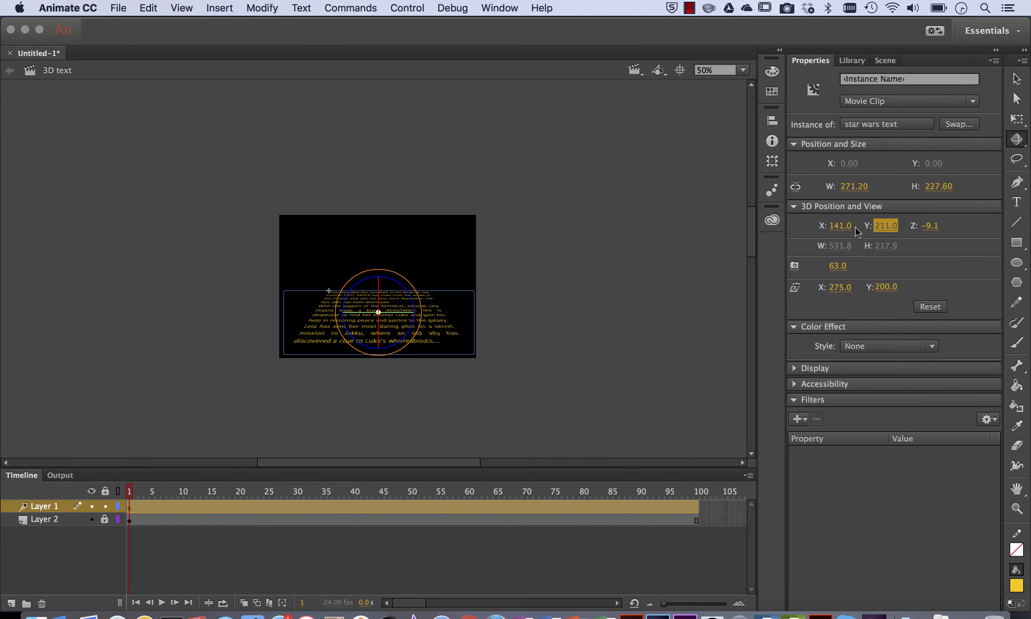
drag(929, 227, 862, 229)
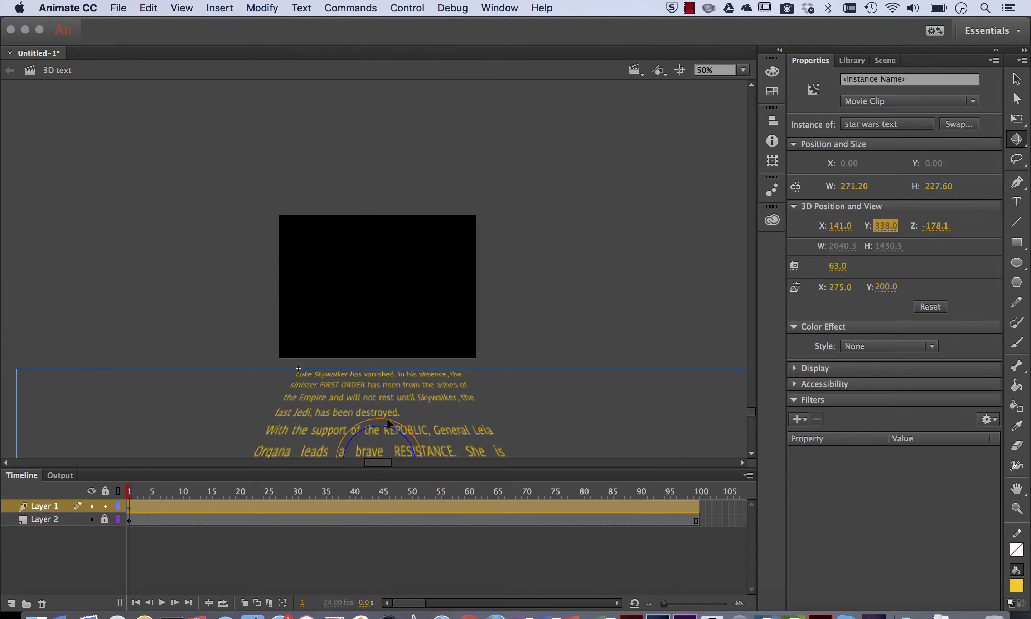
At frame 100, push the text clip into the distance and raise it to a 3D position of Y 97, Z 424.
key(Return)
drag(140, 493, 302, 497)
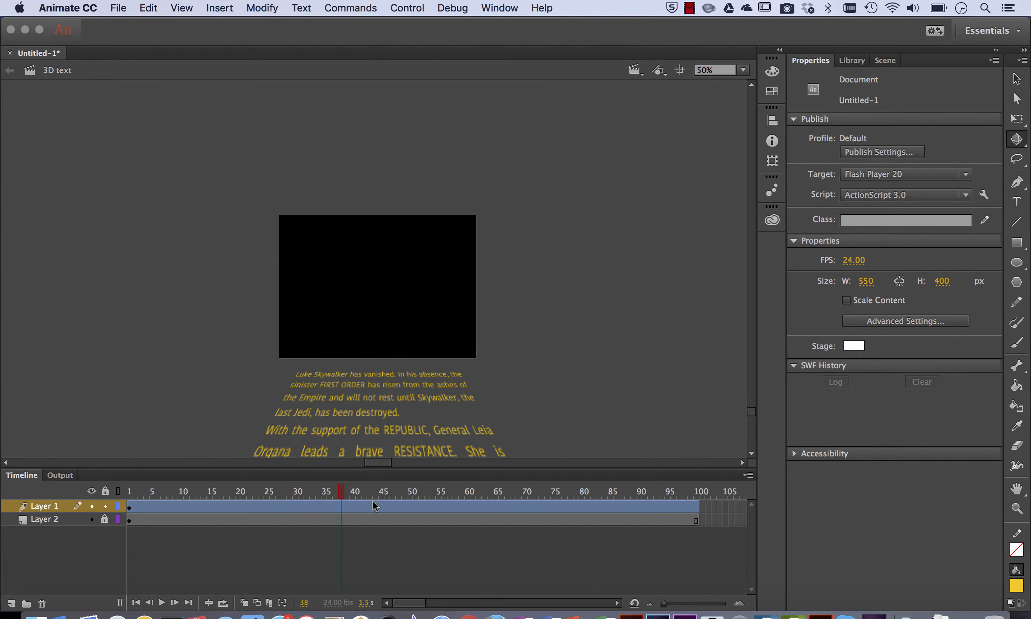
drag(373, 500, 587, 506)
drag(686, 505, 704, 505)
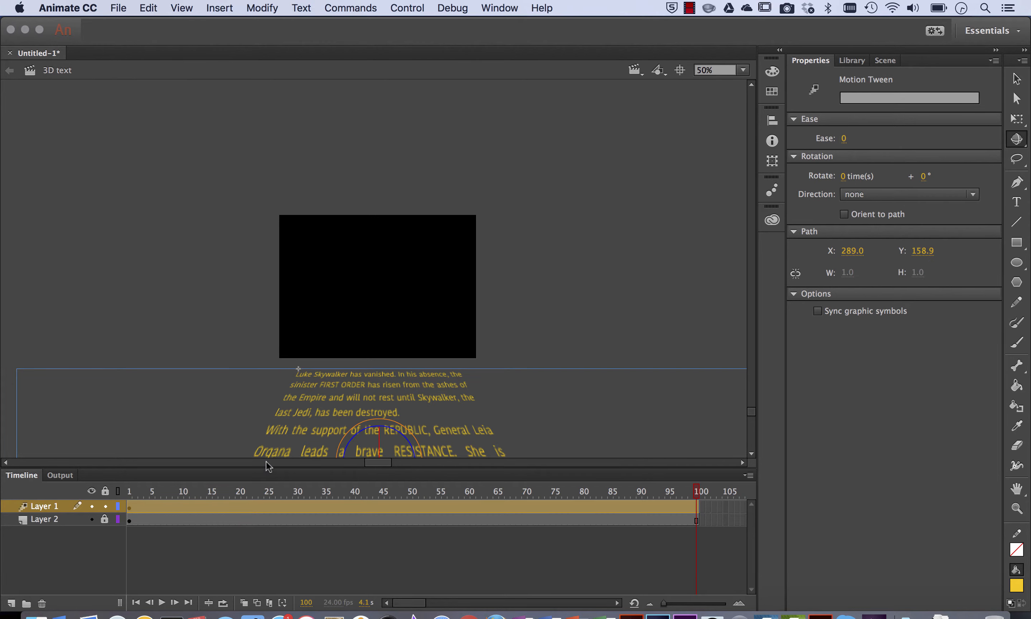
click(396, 400)
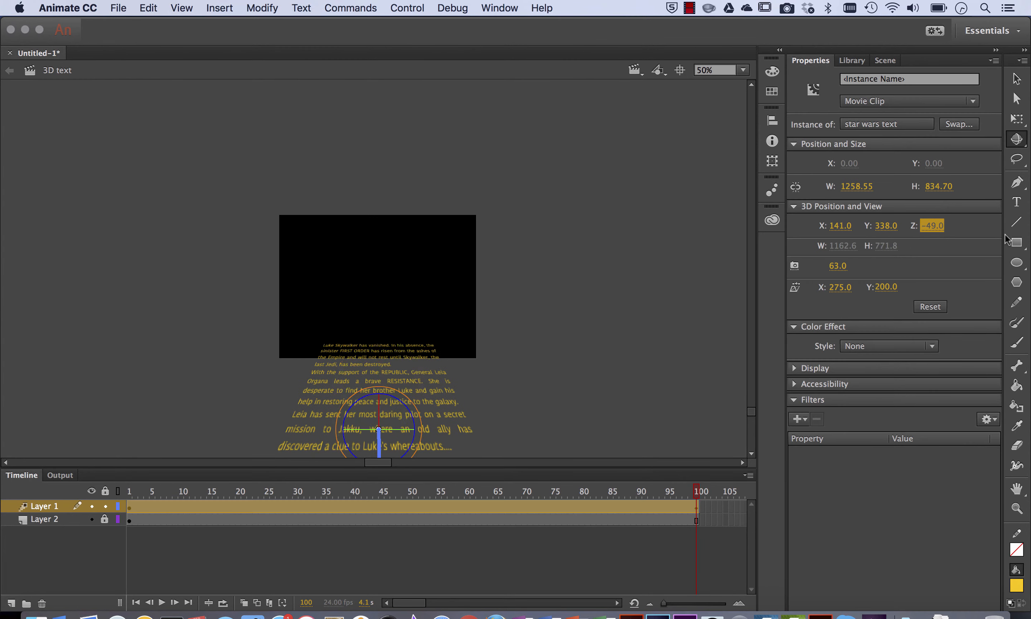
drag(934, 226, 992, 234)
drag(884, 225, 777, 241)
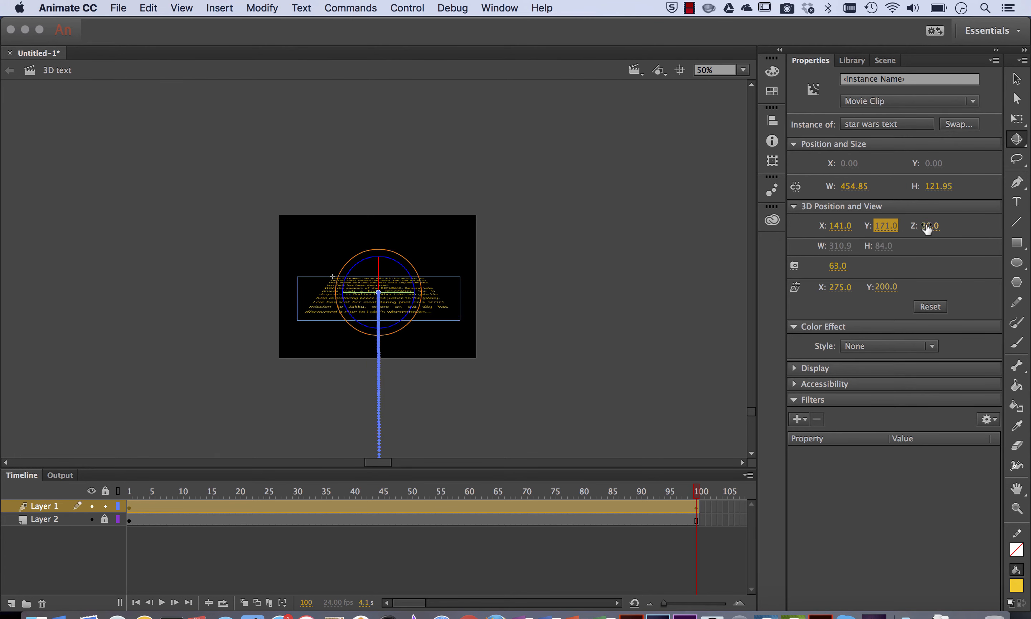
drag(927, 227, 1003, 234)
drag(879, 225, 842, 230)
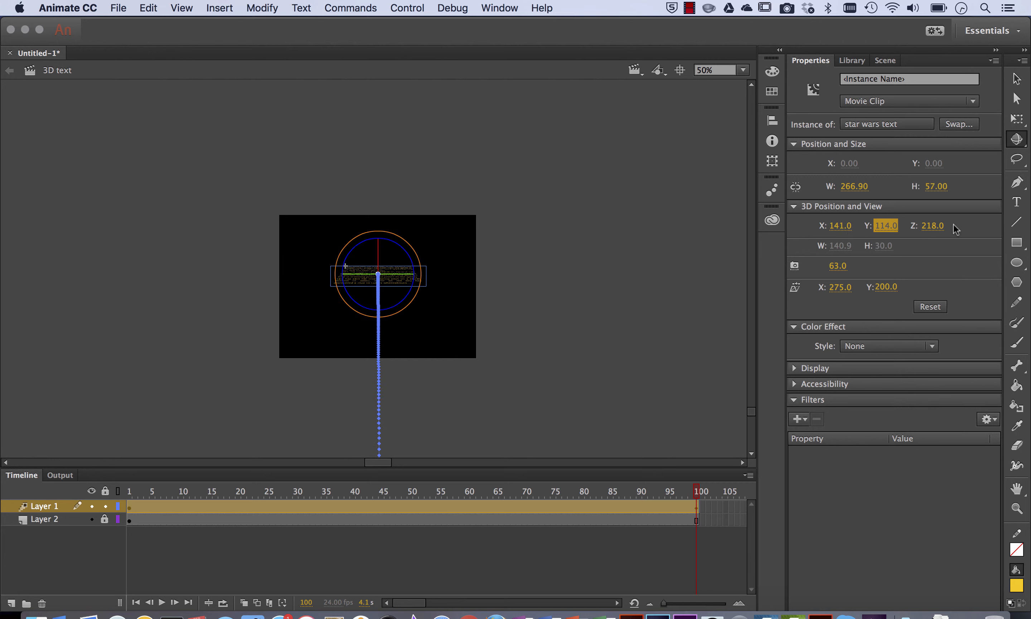
drag(932, 225, 956, 230)
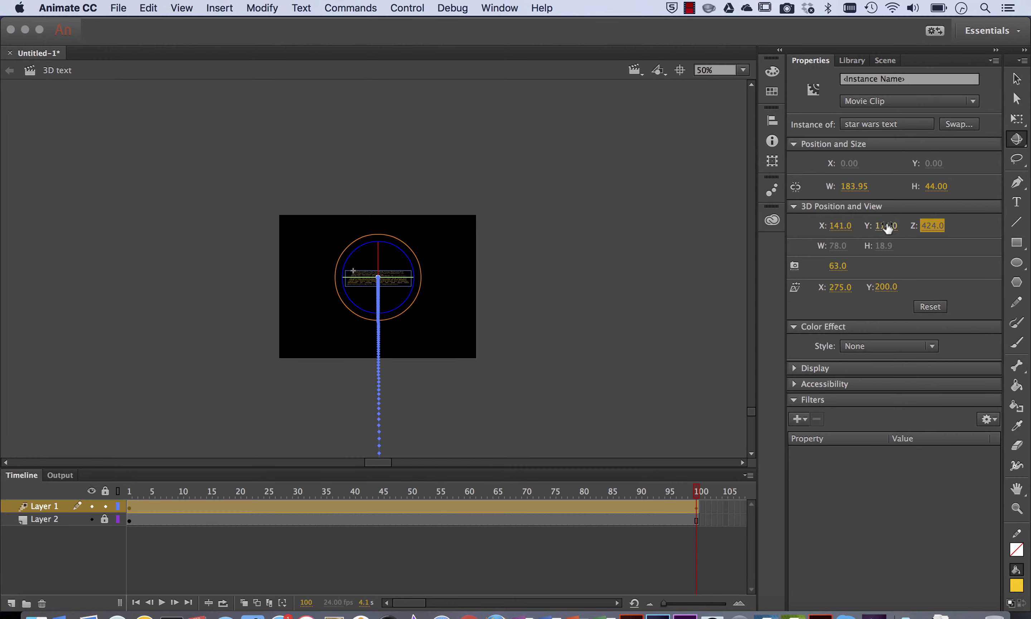
drag(887, 227, 866, 226)
Play back the text animation from frame 1 on the timeline.
drag(696, 490, 110, 481)
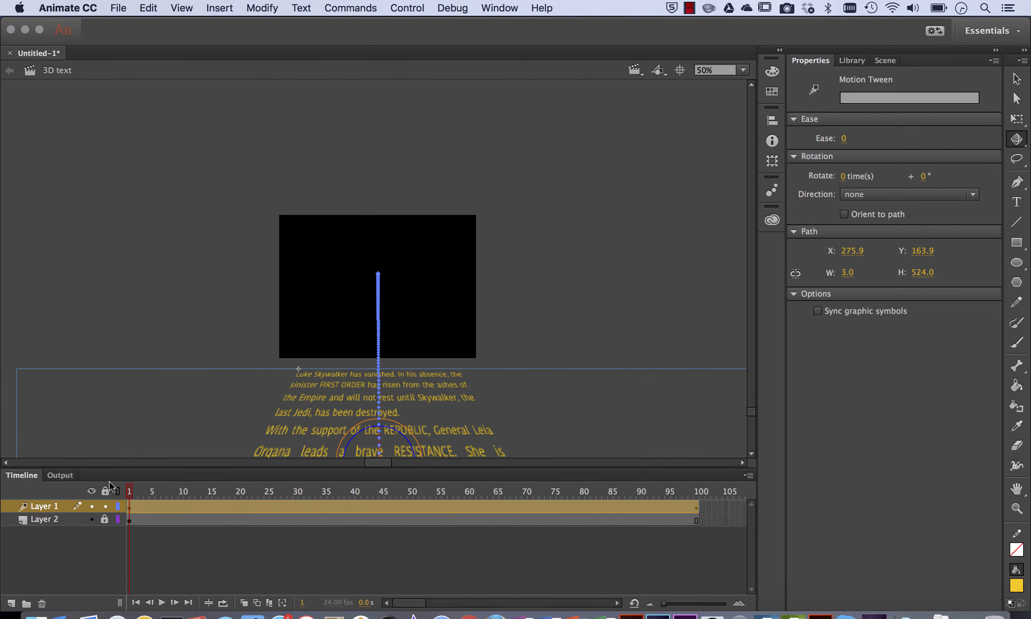
key(Return)
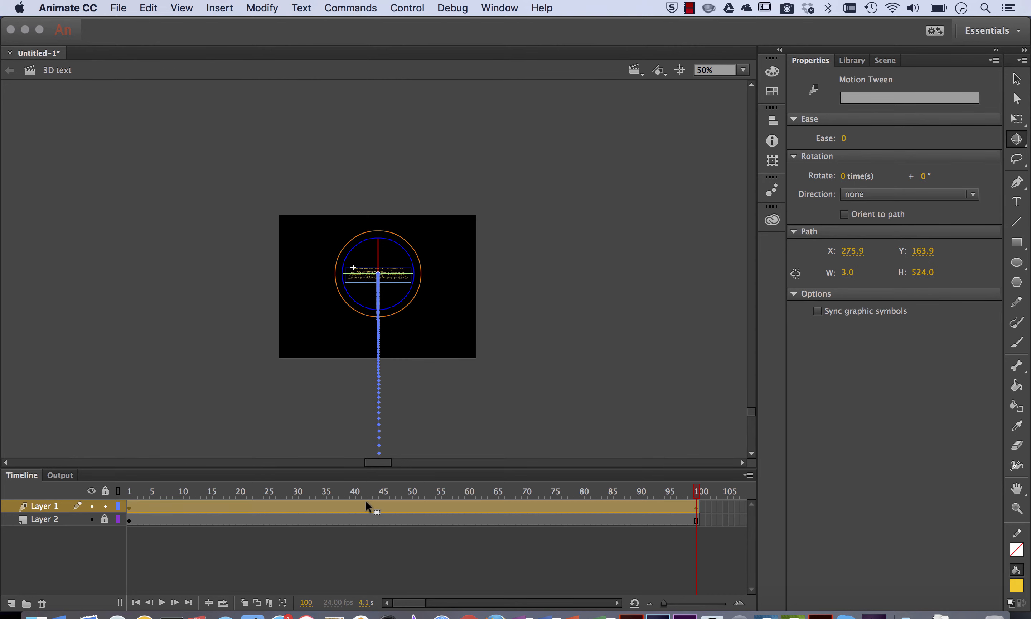
click(377, 543)
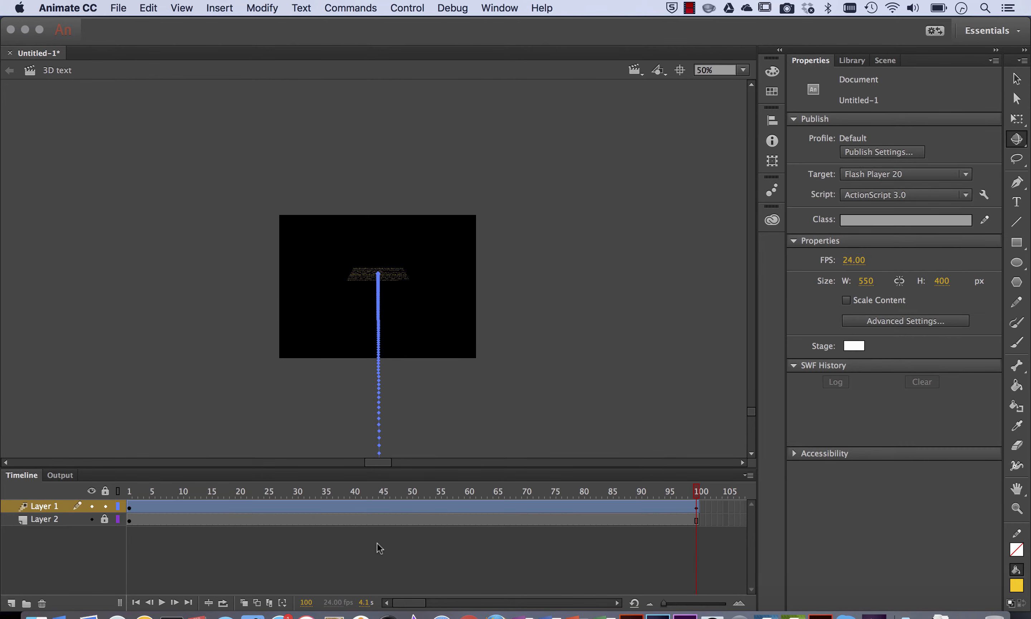
Lengthen the animation to frame 167 by inserting frames over frames 24 to 90 on both layers.
drag(261, 506, 637, 522)
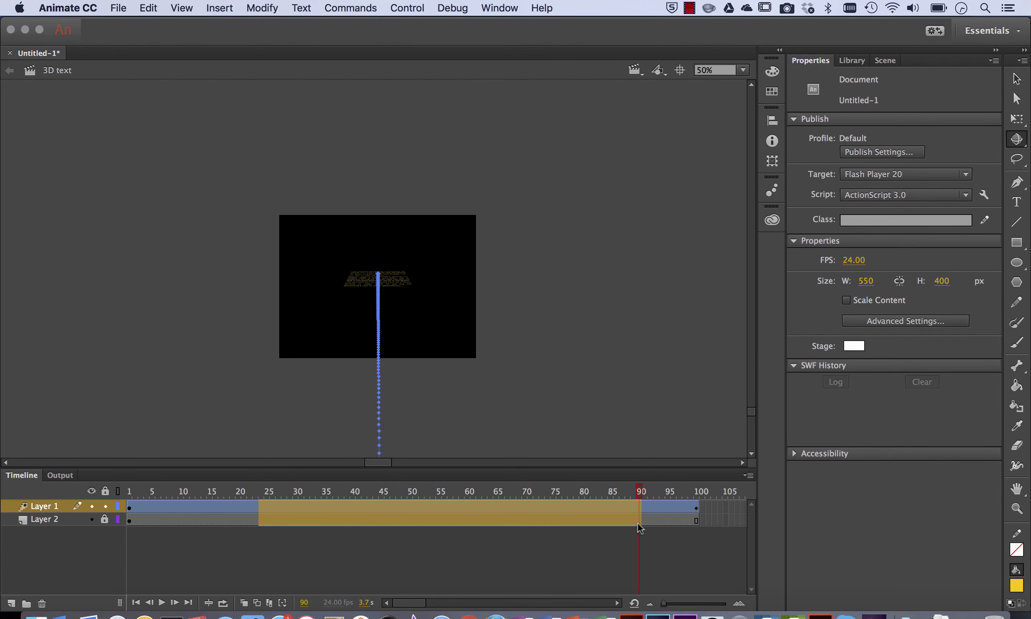
right_click(555, 513)
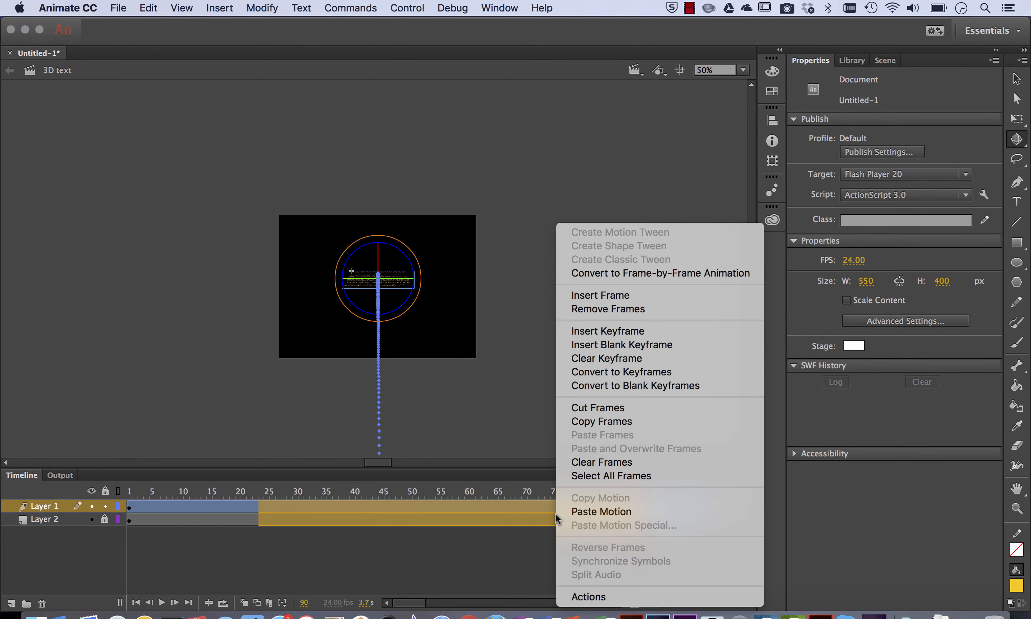
click(667, 297)
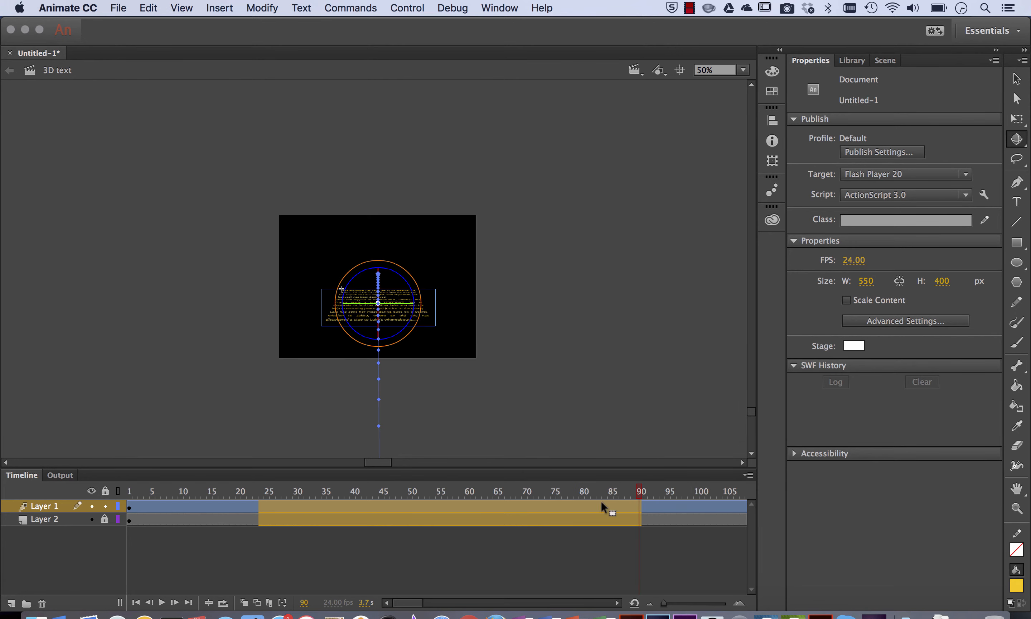
scroll(525, 504, right, 10)
scroll(525, 504, left, 10)
At frame 149, apply an Alpha color effect to the text clip and key it at 100%.
scroll(525, 504, right, 5)
click(587, 505)
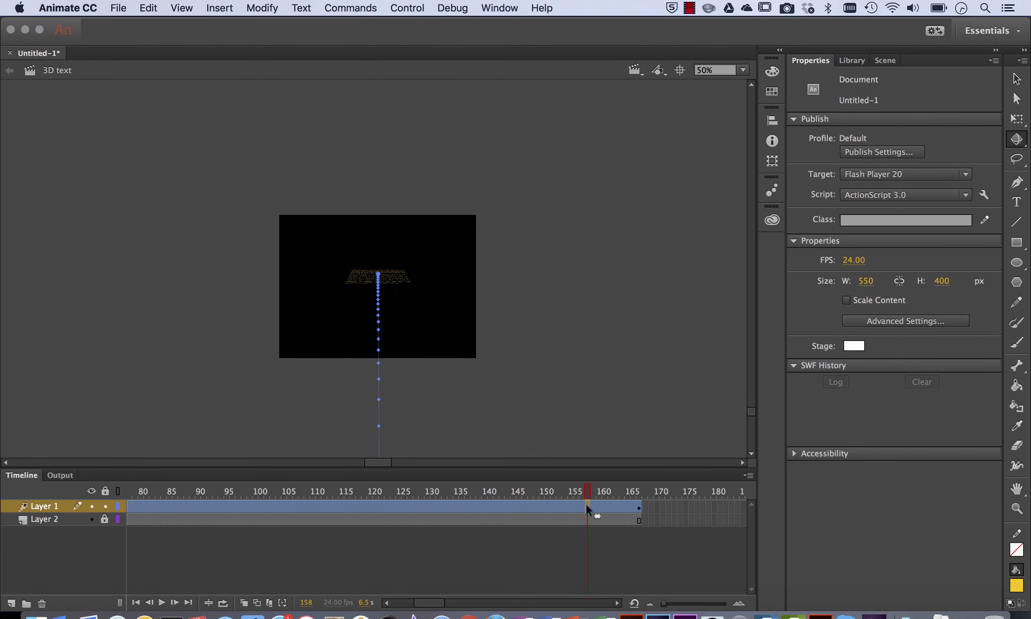
click(533, 494)
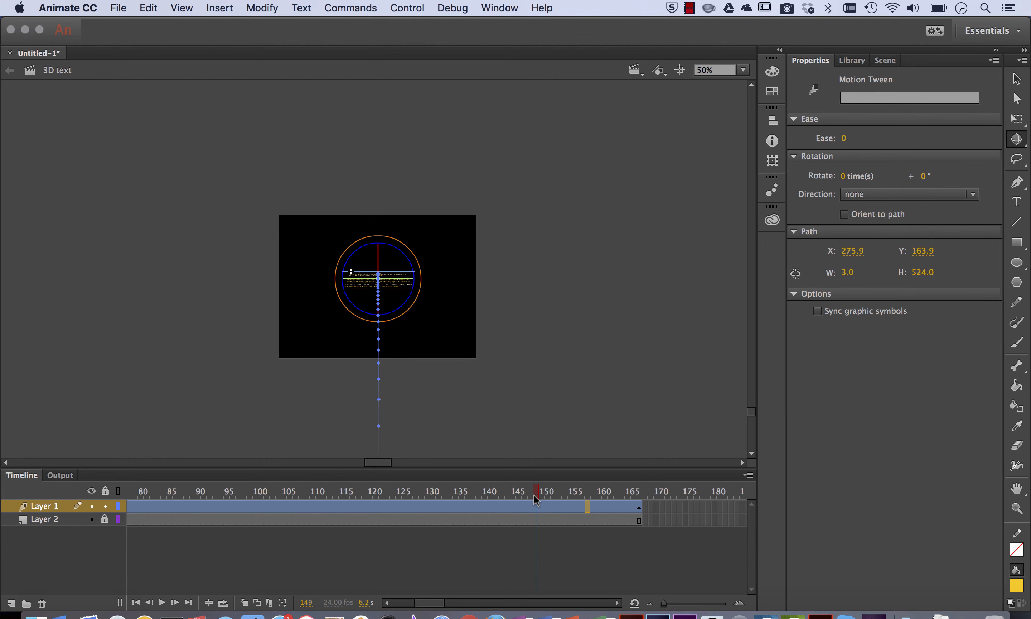
click(535, 507)
key(q)
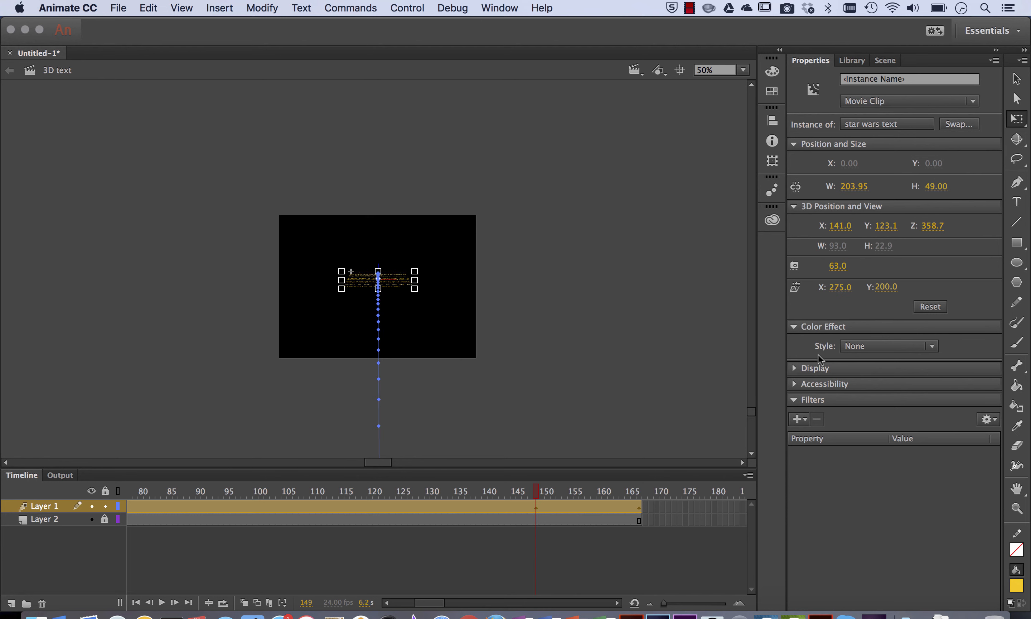
click(897, 345)
click(880, 426)
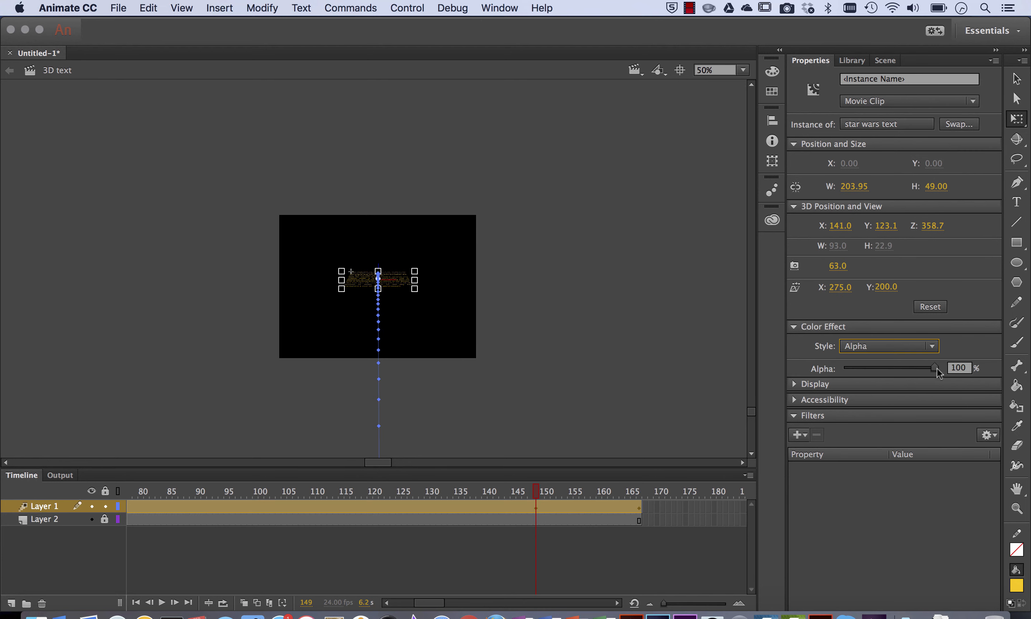
mouse_move(935, 367)
mouse_down()
mouse_move(878, 362)
mouse_move(966, 358)
mouse_move(796, 373)
mouse_move(954, 373)
mouse_up()
At the last frame, 167, set the text clip's Alpha to 0% so it fades out.
drag(537, 491, 636, 496)
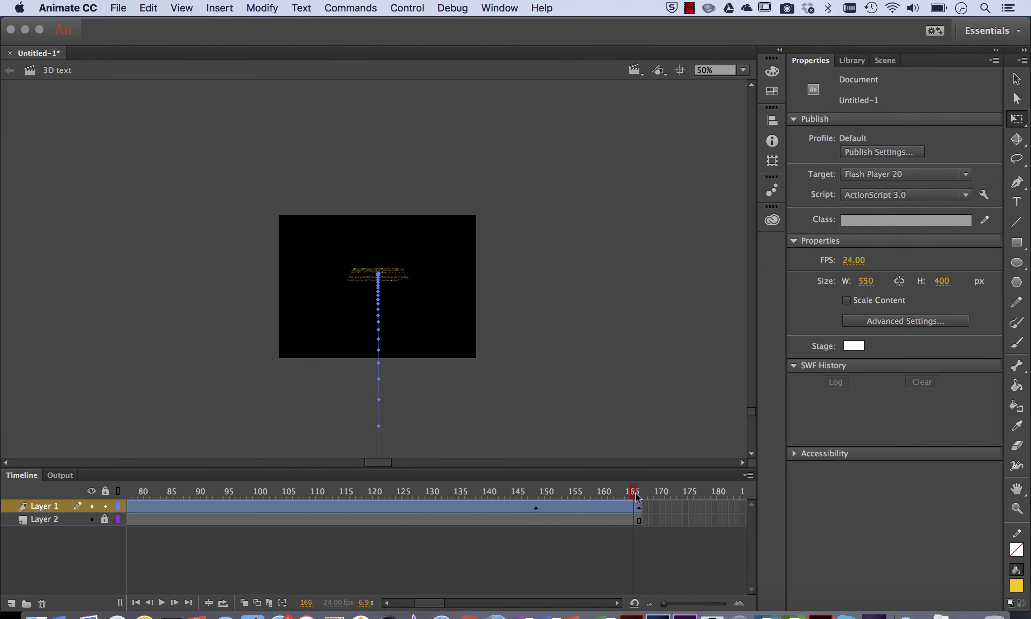
click(638, 505)
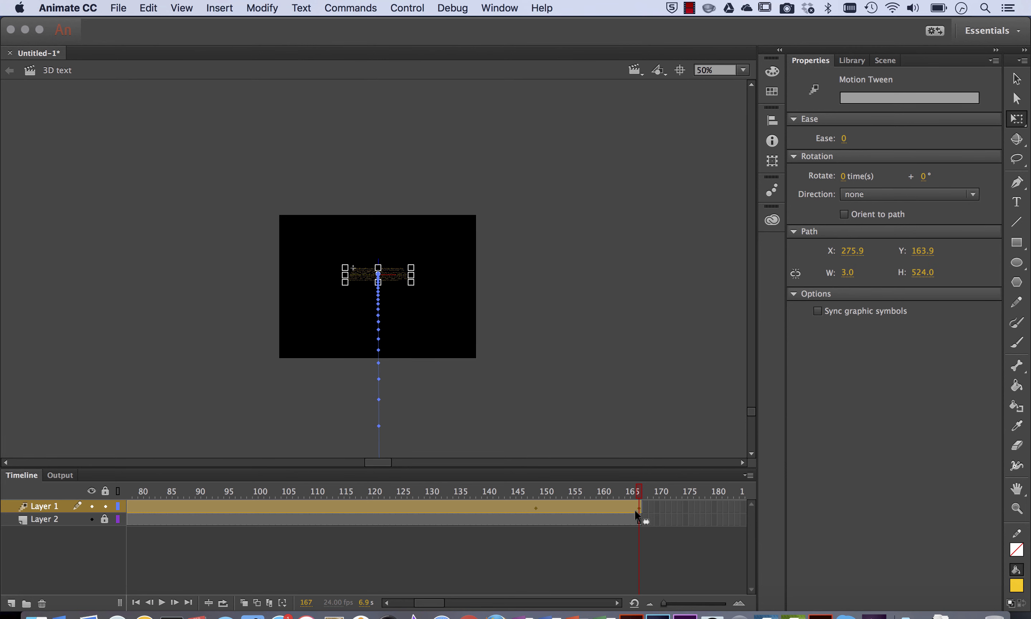
key(v)
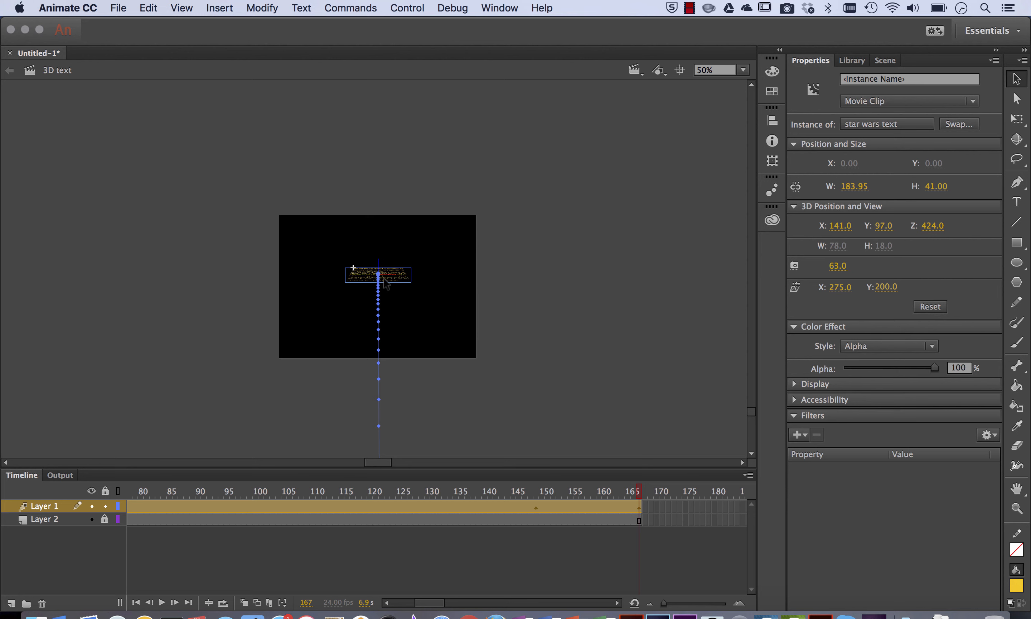
drag(933, 367, 822, 366)
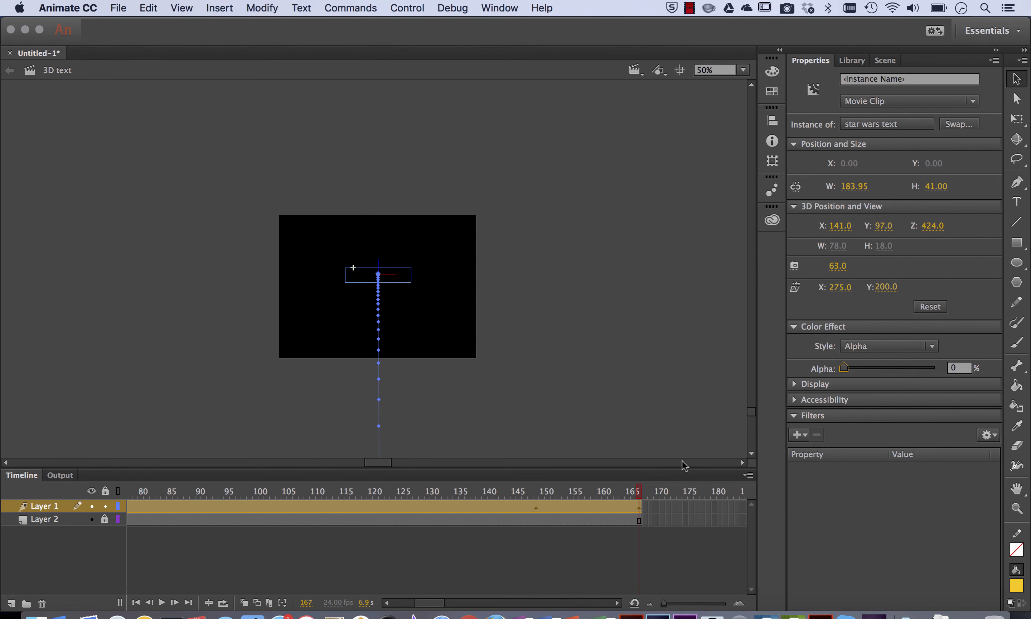
Return to frame 1, run a test of the current scene, and close the test movie.
drag(632, 488, 0, 437)
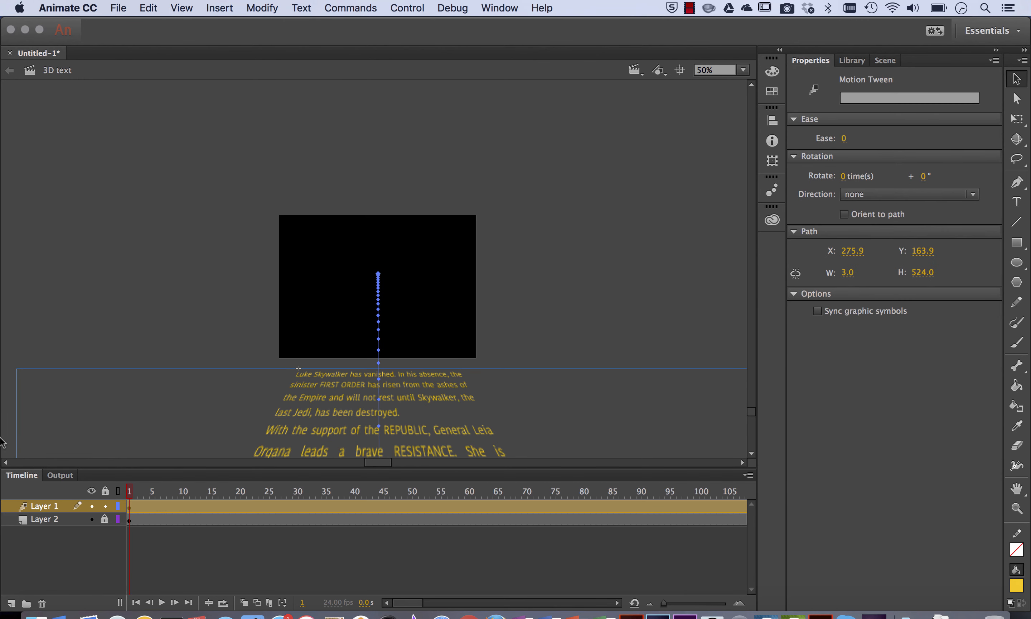
click(408, 9)
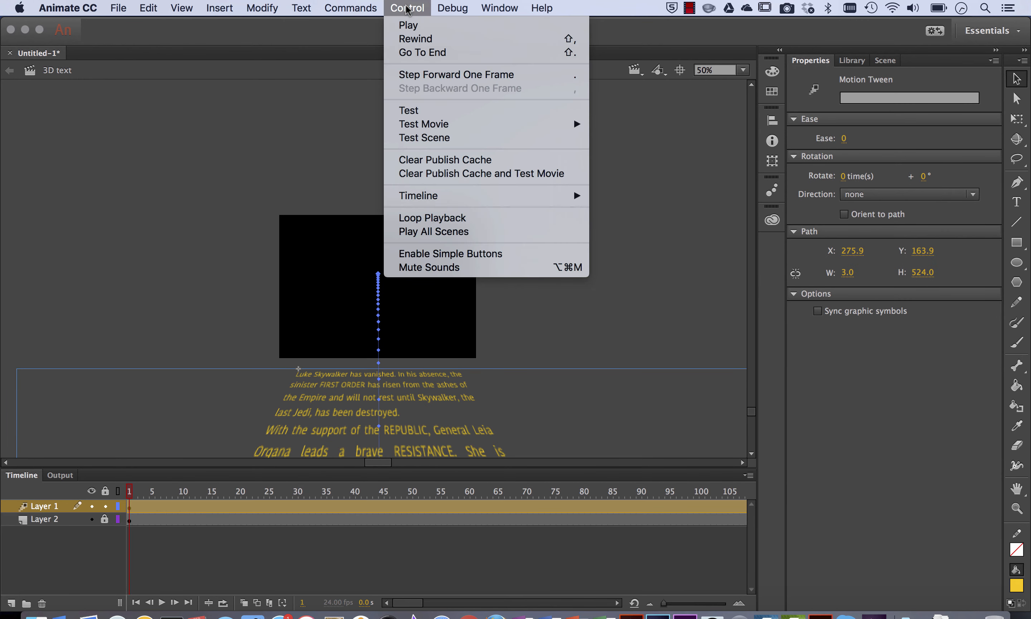
click(431, 137)
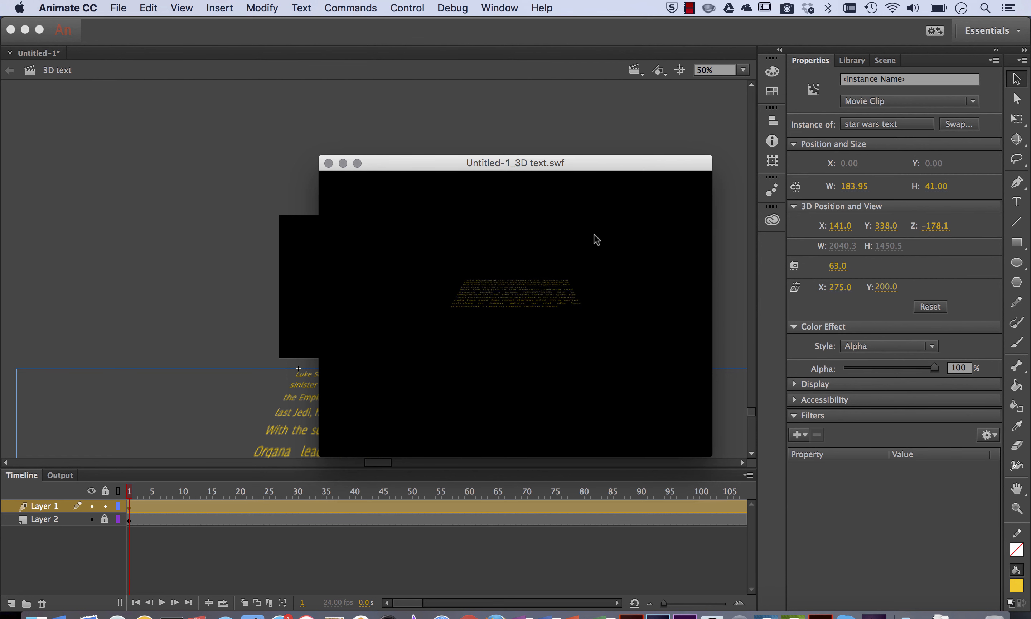
click(329, 163)
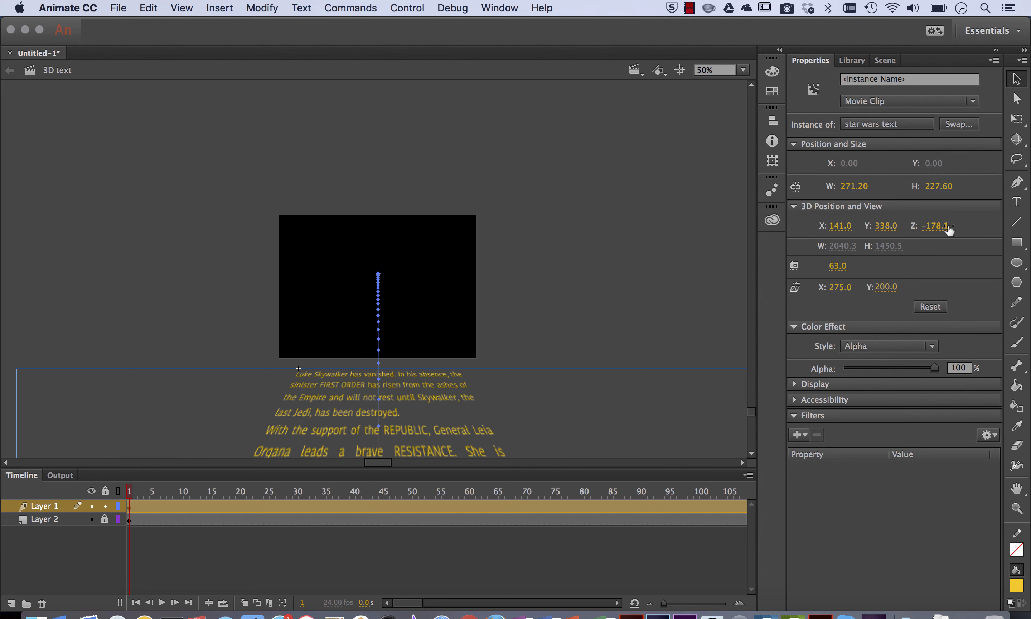
drag(945, 229, 942, 230)
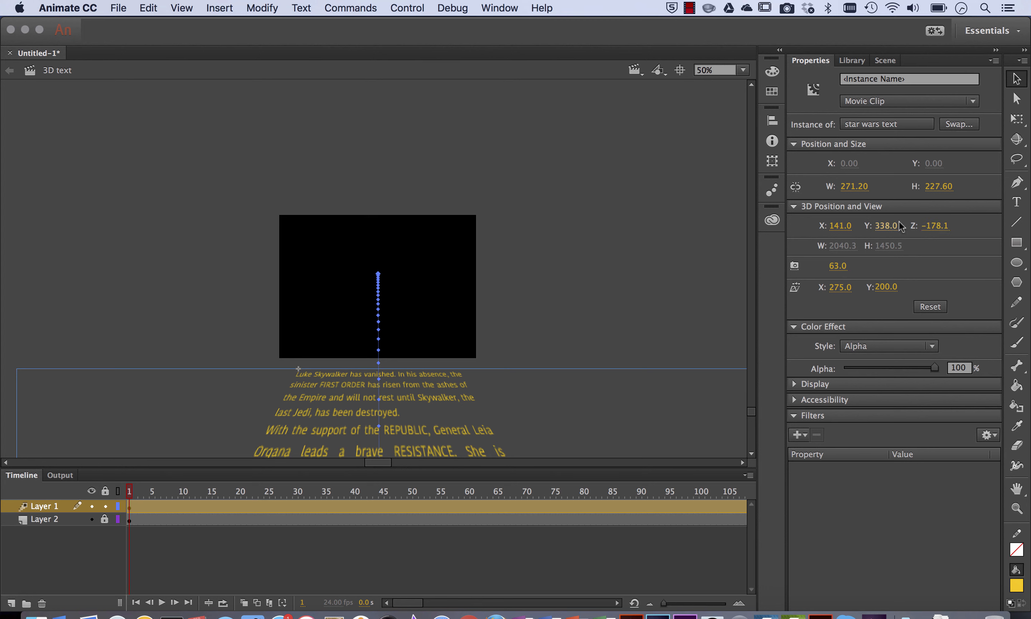